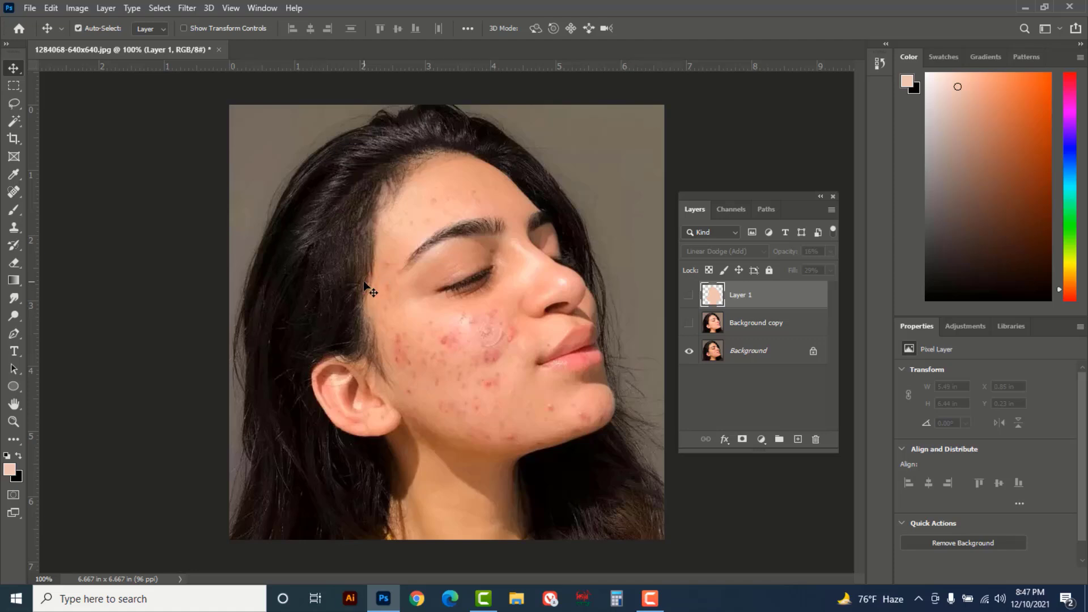
Toggle the visibility of Layer 1 and Background copy to compare the retouched face with the original.
{"action": "left_click", "coordinate": [13, 193]}
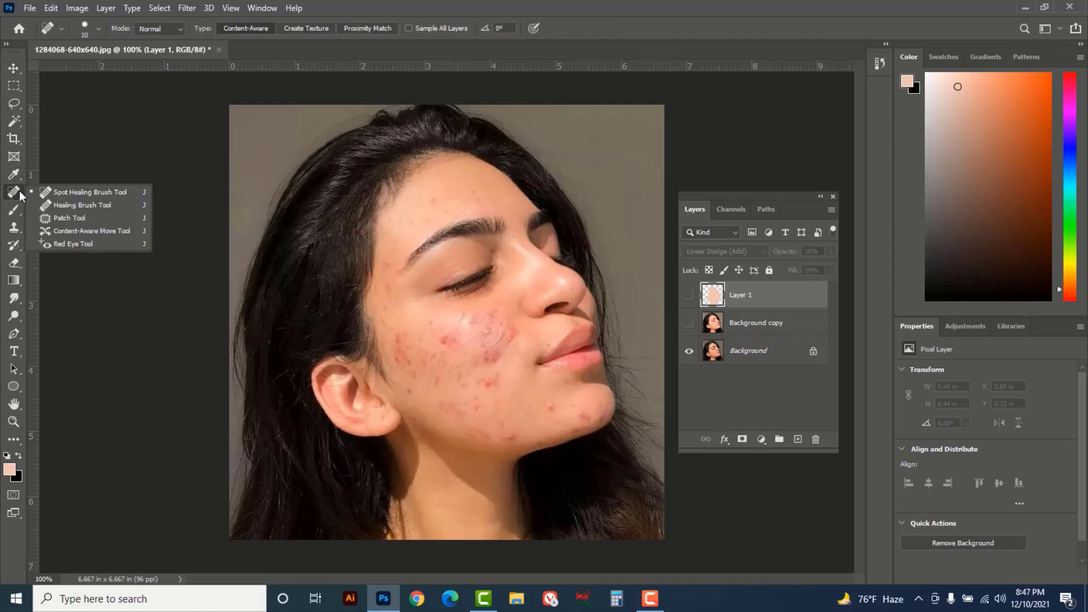
{"action": "left_click", "coordinate": [111, 195]}
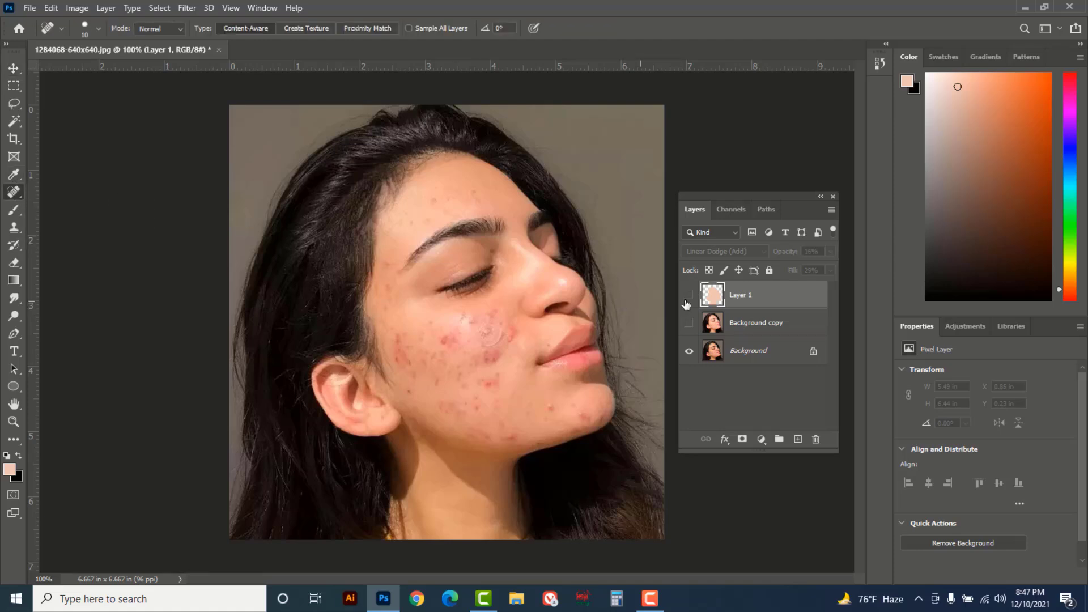
{"action": "left_click_drag", "start_coordinate": [690, 296], "coordinate": [687, 329]}
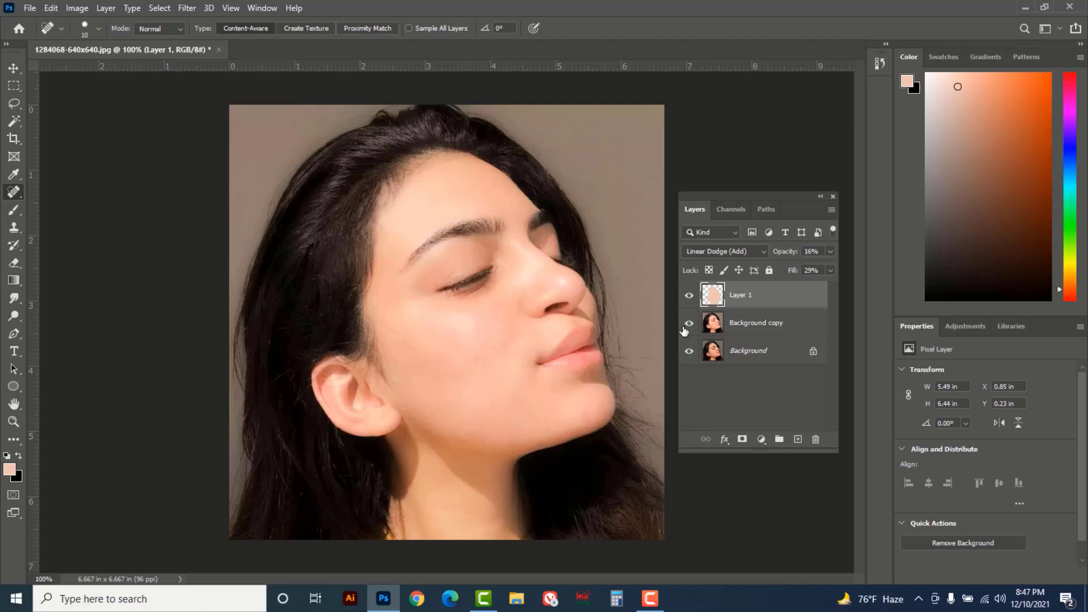
{"action": "left_click_drag", "start_coordinate": [688, 329], "coordinate": [691, 294]}
{"action": "left_click", "coordinate": [688, 324]}
{"action": "key", "text": "ctrl+s"}
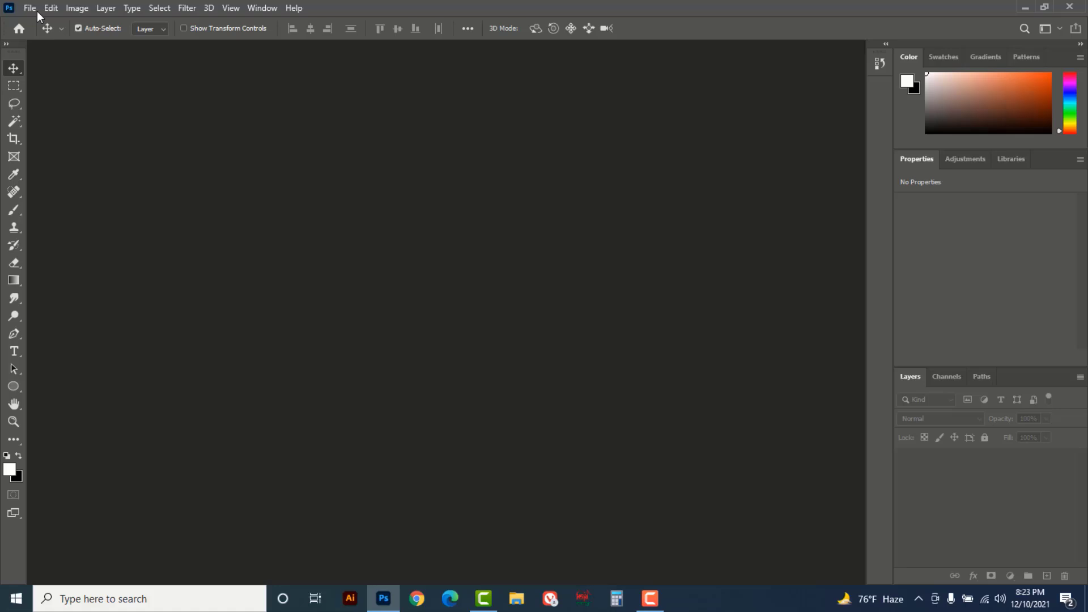
{"action": "left_click", "coordinate": [33, 9]}
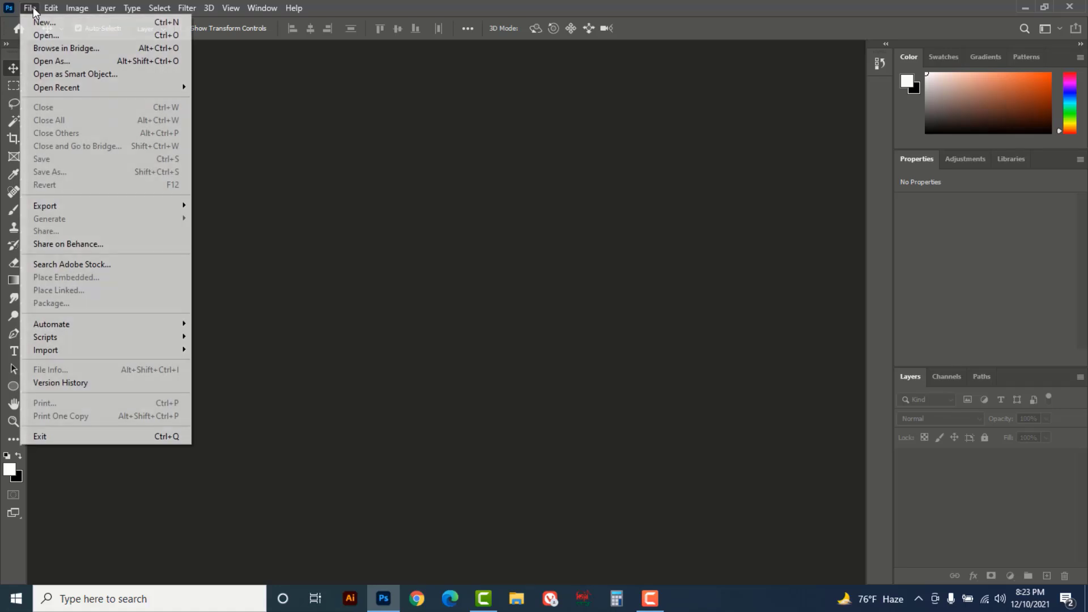
{"action": "left_click", "coordinate": [46, 36]}
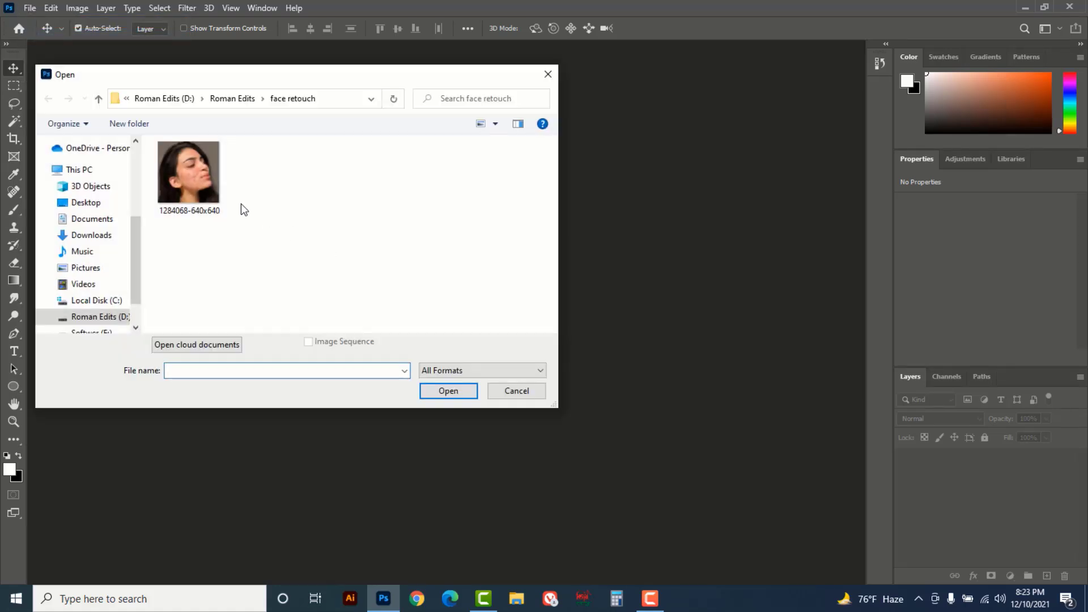
{"action": "left_click", "coordinate": [196, 165]}
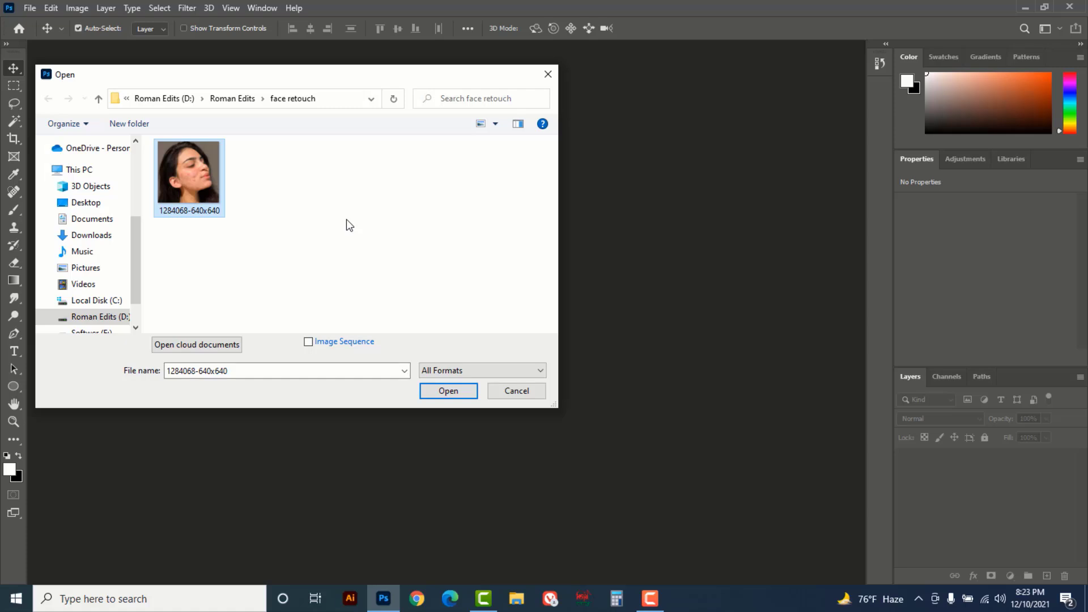
{"action": "left_click", "coordinate": [441, 391]}
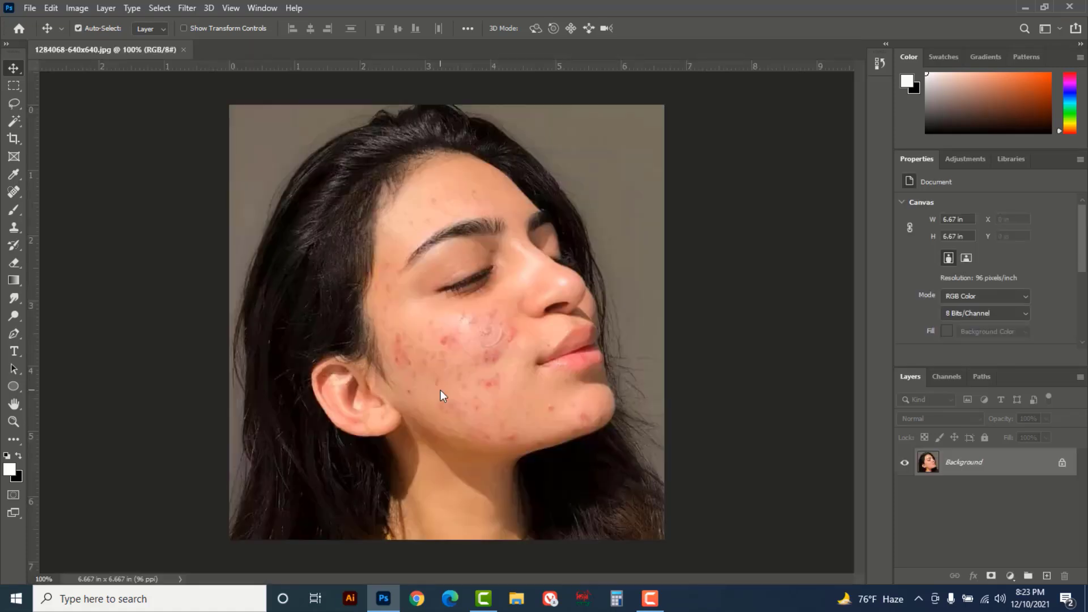
Duplicate the Background layer as Background copy in the same document.
{"action": "right_click", "coordinate": [1030, 469]}
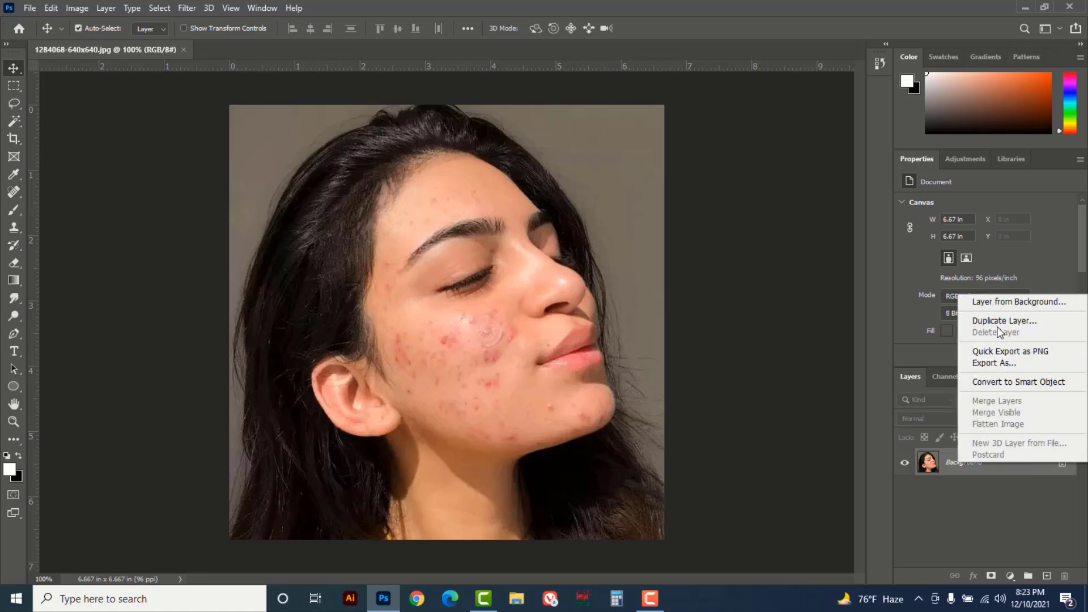
{"action": "left_click", "coordinate": [1013, 322]}
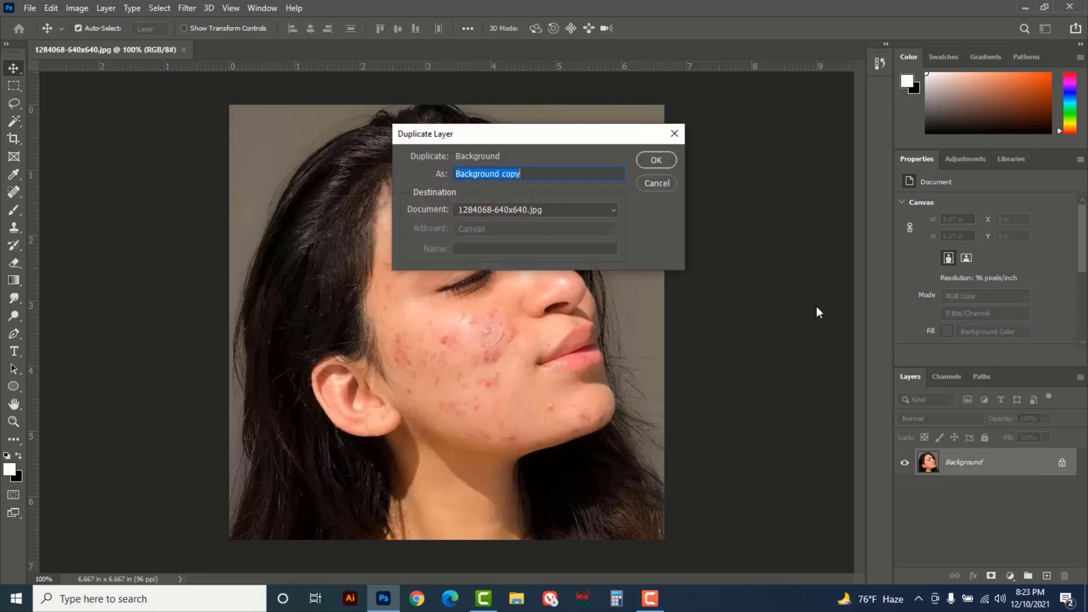
{"action": "left_click", "coordinate": [651, 160]}
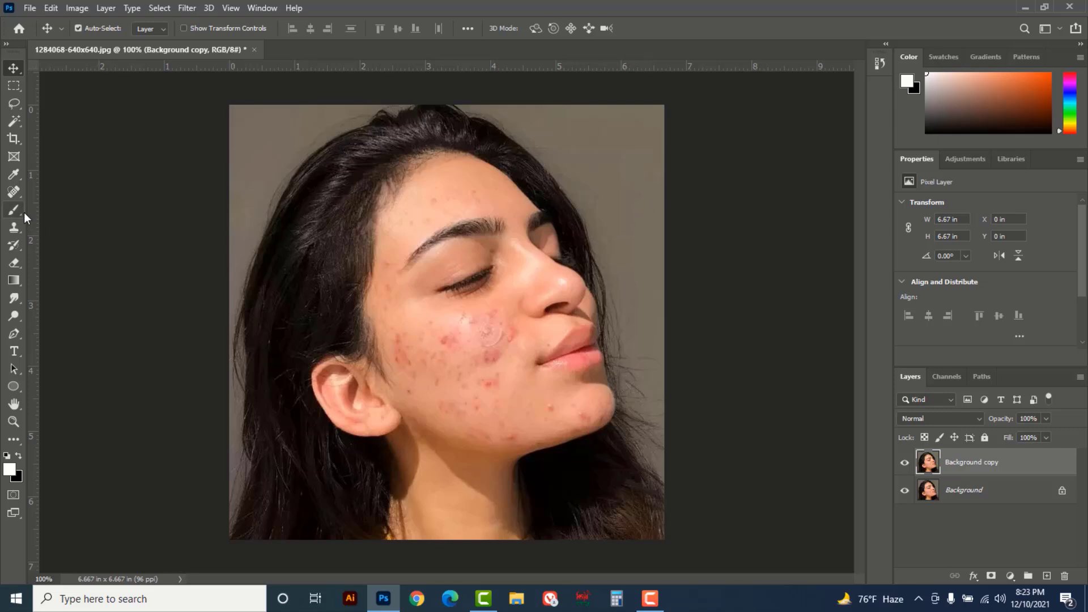
With the Spot Healing Brush at 8 px, remove blemishes near the temple, on the cheek, beside the nose and on the chin.
{"action": "left_click", "coordinate": [17, 195]}
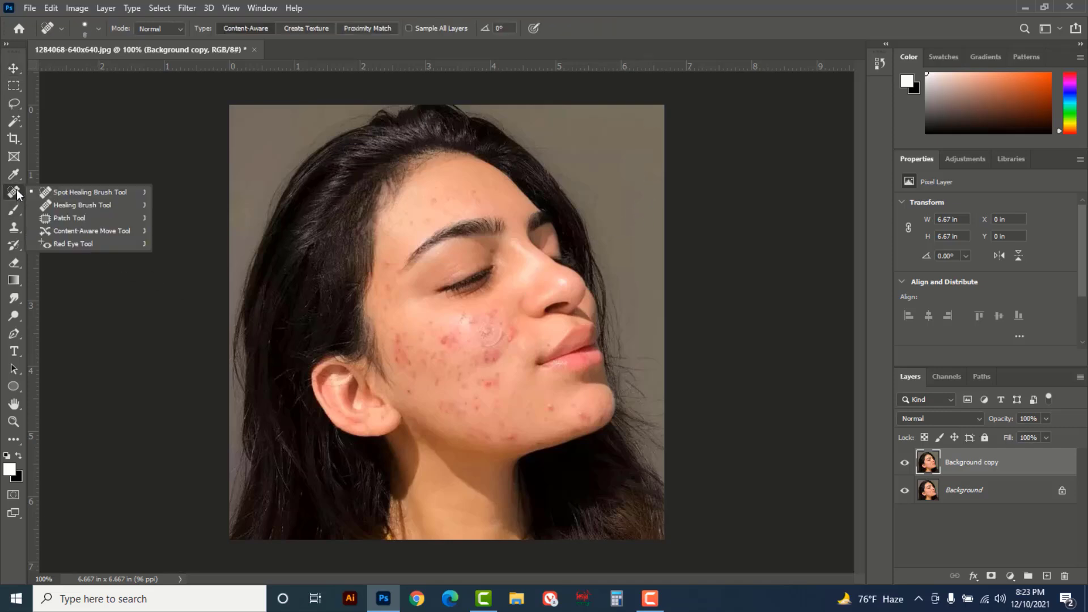
{"action": "left_click", "coordinate": [108, 192]}
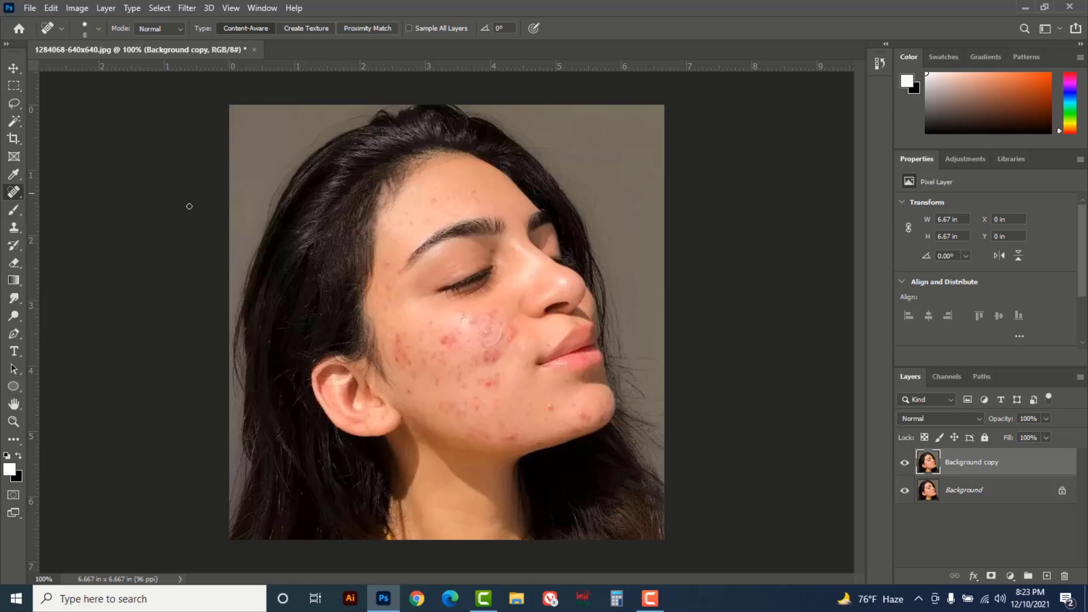
{"action": "left_click", "coordinate": [475, 364]}
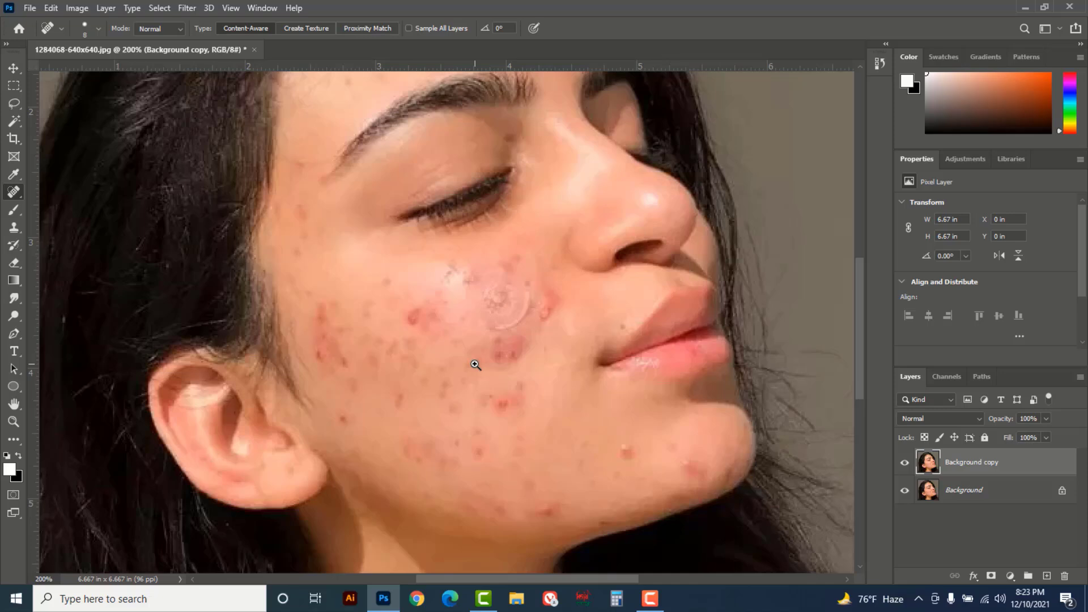
{"action": "left_click_drag", "start_coordinate": [459, 382], "coordinate": [461, 353]}
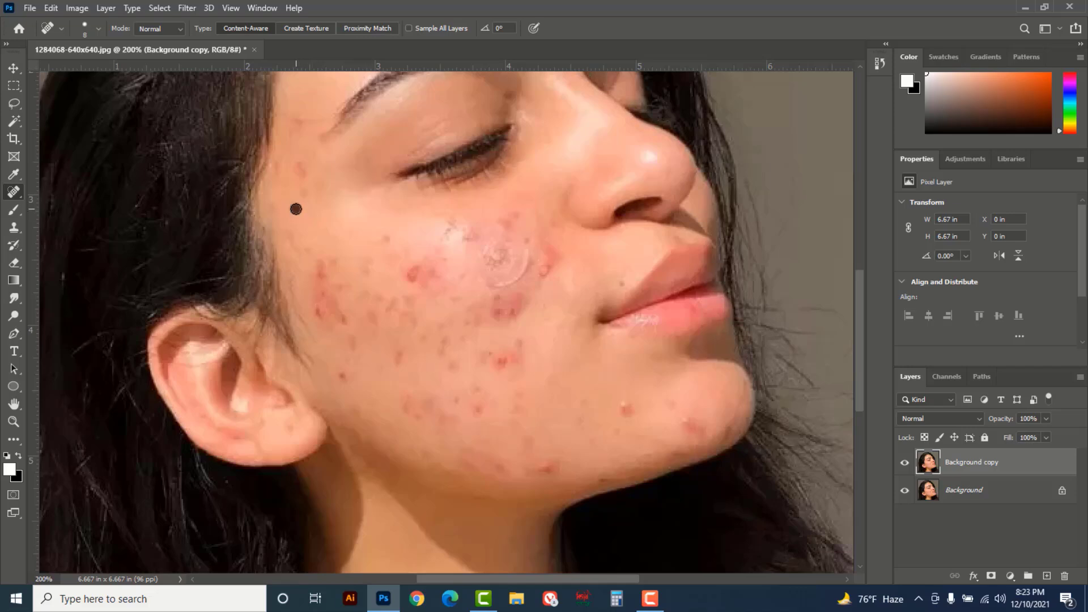
{"action": "left_click", "coordinate": [295, 212]}
{"action": "mouse_move", "coordinate": [302, 179]}
{"action": "left_mouse_down"}
{"action": "mouse_move", "coordinate": [297, 163]}
{"action": "mouse_move", "coordinate": [299, 174]}
{"action": "mouse_move", "coordinate": [277, 170]}
{"action": "mouse_move", "coordinate": [292, 190]}
{"action": "left_mouse_up"}
{"action": "left_click_drag", "start_coordinate": [386, 238], "coordinate": [364, 268]}
{"action": "left_click_drag", "start_coordinate": [630, 405], "coordinate": [625, 408]}
{"action": "mouse_move", "coordinate": [506, 355]}
{"action": "left_mouse_down"}
{"action": "mouse_move", "coordinate": [501, 369]}
{"action": "mouse_move", "coordinate": [513, 362]}
{"action": "mouse_move", "coordinate": [485, 364]}
{"action": "mouse_move", "coordinate": [483, 351]}
{"action": "left_mouse_up"}
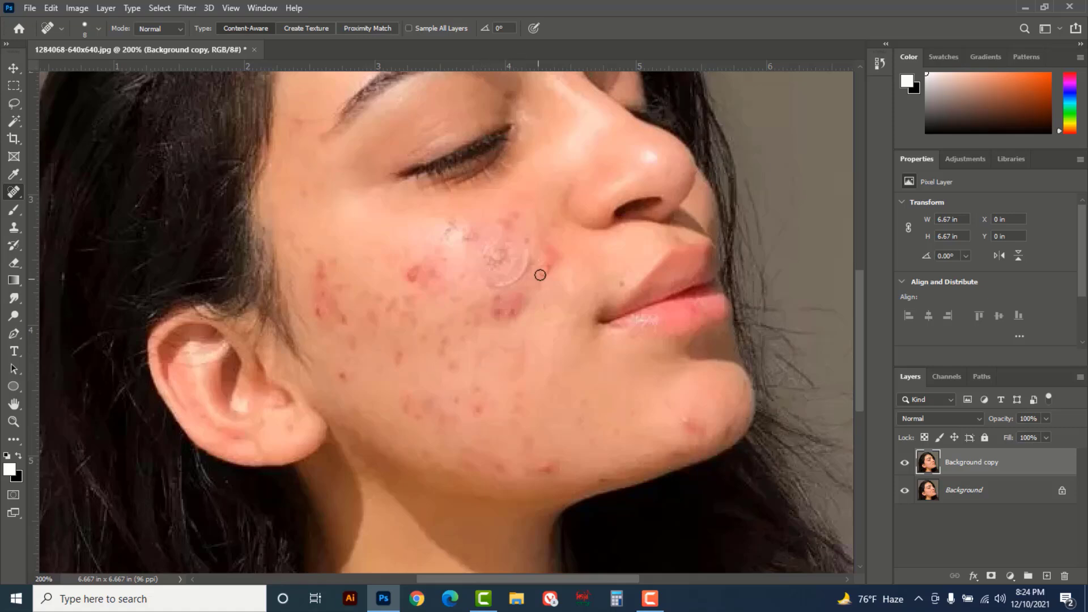
{"action": "left_click_drag", "start_coordinate": [545, 241], "coordinate": [543, 267]}
{"action": "mouse_move", "coordinate": [528, 248]}
{"action": "left_mouse_down"}
{"action": "mouse_move", "coordinate": [512, 281]}
{"action": "mouse_move", "coordinate": [486, 284]}
{"action": "left_mouse_up"}
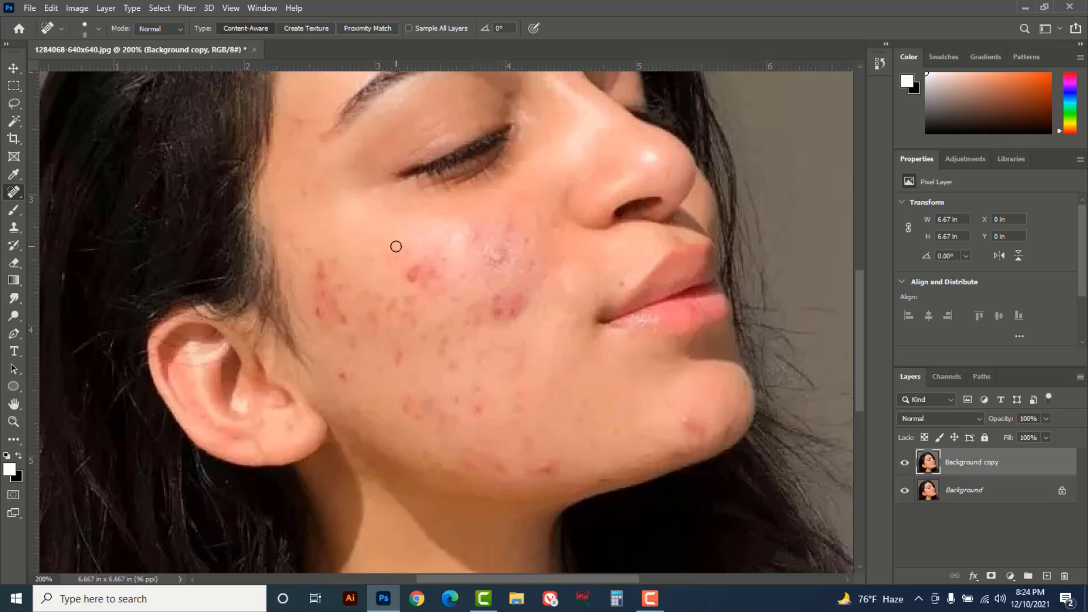
Set the healing brush size to 20 px and heal the red patches on the outer and middle cheek.
{"action": "right_click", "coordinate": [395, 246]}
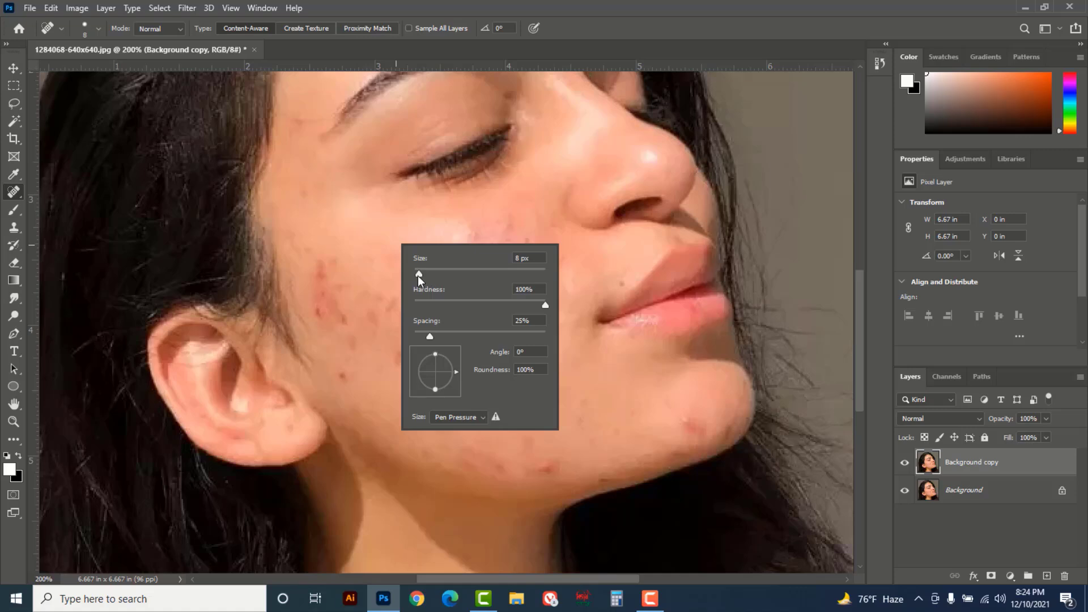
{"action": "mouse_move", "coordinate": [418, 275]}
{"action": "left_mouse_down"}
{"action": "mouse_move", "coordinate": [447, 273]}
{"action": "mouse_move", "coordinate": [426, 273]}
{"action": "left_mouse_up"}
{"action": "type", "text": "20"}
{"action": "key", "text": "Return"}
{"action": "mouse_move", "coordinate": [321, 262]}
{"action": "left_mouse_down"}
{"action": "mouse_move", "coordinate": [319, 290]}
{"action": "mouse_move", "coordinate": [332, 312]}
{"action": "mouse_move", "coordinate": [337, 297]}
{"action": "left_mouse_up"}
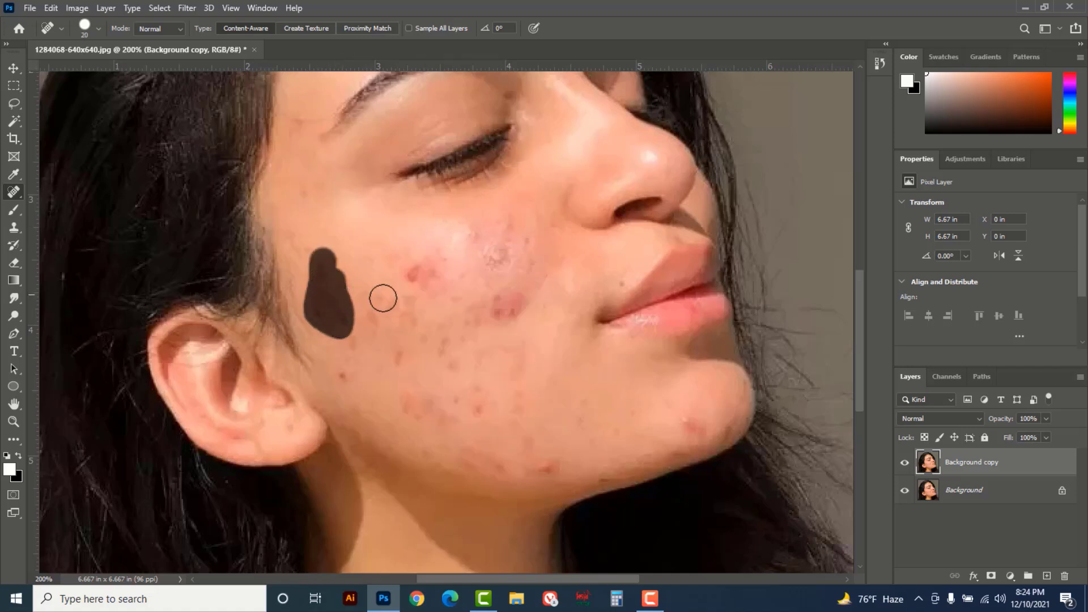
{"action": "left_click", "coordinate": [352, 344]}
{"action": "left_click", "coordinate": [346, 383]}
{"action": "mouse_move", "coordinate": [409, 267]}
{"action": "left_mouse_down"}
{"action": "mouse_move", "coordinate": [421, 283]}
{"action": "mouse_move", "coordinate": [433, 250]}
{"action": "left_mouse_up"}
{"action": "mouse_move", "coordinate": [495, 282]}
{"action": "left_mouse_down"}
{"action": "mouse_move", "coordinate": [509, 316]}
{"action": "mouse_move", "coordinate": [506, 284]}
{"action": "mouse_move", "coordinate": [460, 288]}
{"action": "mouse_move", "coordinate": [491, 300]}
{"action": "mouse_move", "coordinate": [488, 245]}
{"action": "left_mouse_up"}
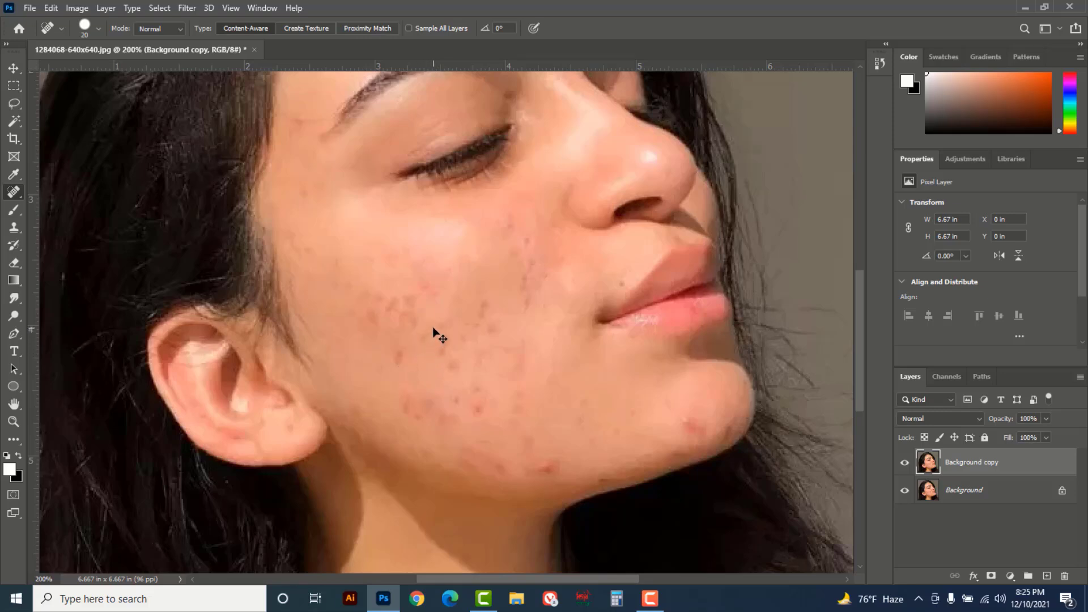
{"action": "key", "text": "ctrl+z"}
Reduce the healing brush to 10 px and heal the small spots across the middle and lower cheek and the jawline.
{"action": "key", "text": "bracketleft"}
{"action": "left_click", "coordinate": [432, 295]}
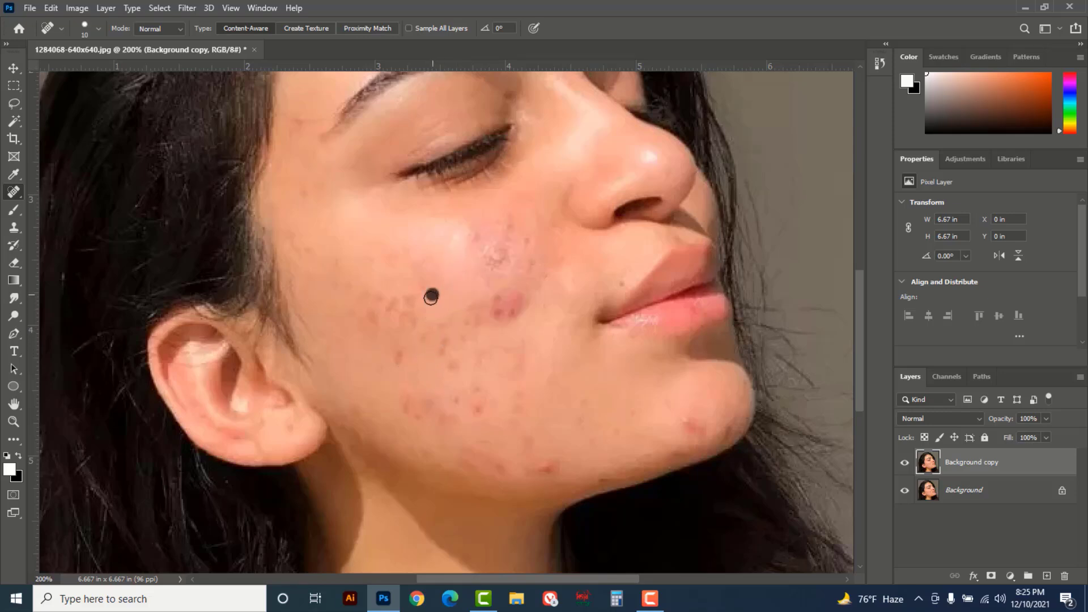
{"action": "mouse_move", "coordinate": [389, 296]}
{"action": "left_mouse_down"}
{"action": "mouse_move", "coordinate": [361, 295]}
{"action": "mouse_move", "coordinate": [412, 323]}
{"action": "mouse_move", "coordinate": [397, 369]}
{"action": "mouse_move", "coordinate": [426, 347]}
{"action": "mouse_move", "coordinate": [455, 377]}
{"action": "left_mouse_up"}
{"action": "left_click", "coordinate": [425, 343]}
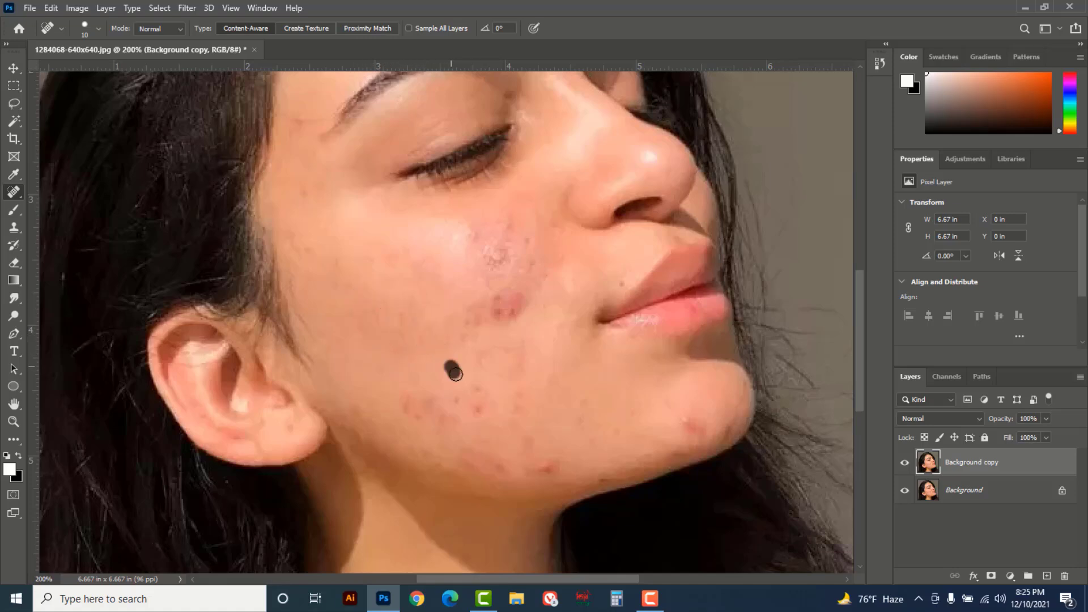
{"action": "left_click_drag", "start_coordinate": [463, 326], "coordinate": [479, 327]}
{"action": "mouse_move", "coordinate": [408, 391]}
{"action": "left_mouse_down"}
{"action": "mouse_move", "coordinate": [409, 403]}
{"action": "mouse_move", "coordinate": [425, 400]}
{"action": "mouse_move", "coordinate": [444, 419]}
{"action": "mouse_move", "coordinate": [474, 419]}
{"action": "left_mouse_up"}
{"action": "left_click_drag", "start_coordinate": [538, 466], "coordinate": [555, 465]}
{"action": "left_click", "coordinate": [520, 334]}
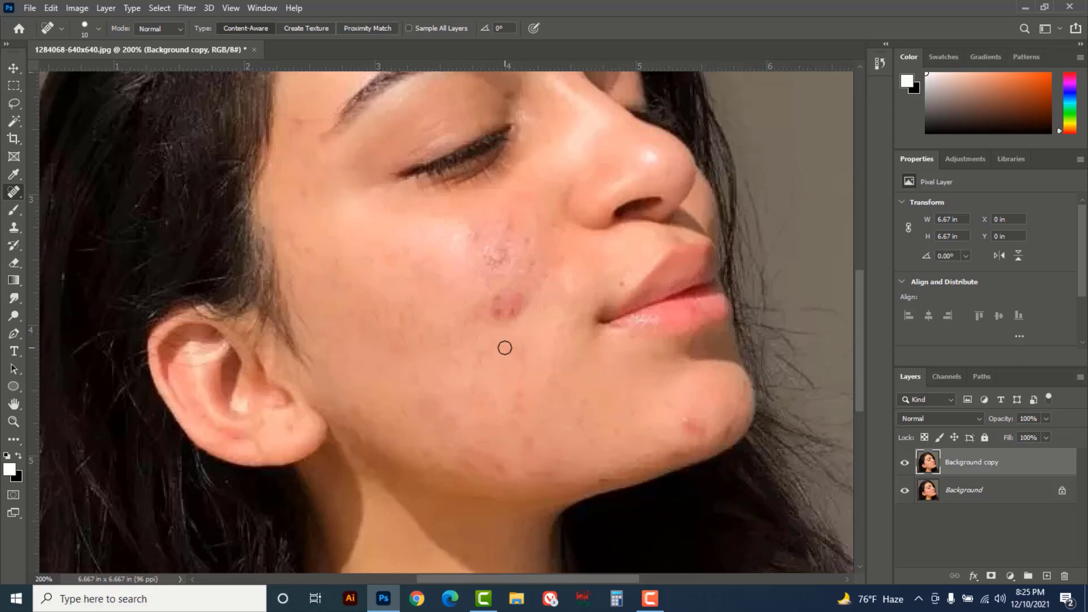
{"action": "left_click", "coordinate": [480, 356]}
Heal the scarred area on the upper cheek beside the nose and the red spot on the chin.
{"action": "mouse_move", "coordinate": [486, 271]}
{"action": "left_mouse_down"}
{"action": "mouse_move", "coordinate": [499, 249]}
{"action": "mouse_move", "coordinate": [526, 286]}
{"action": "left_mouse_up"}
{"action": "left_click_drag", "start_coordinate": [552, 266], "coordinate": [540, 302]}
{"action": "left_click", "coordinate": [687, 425]}
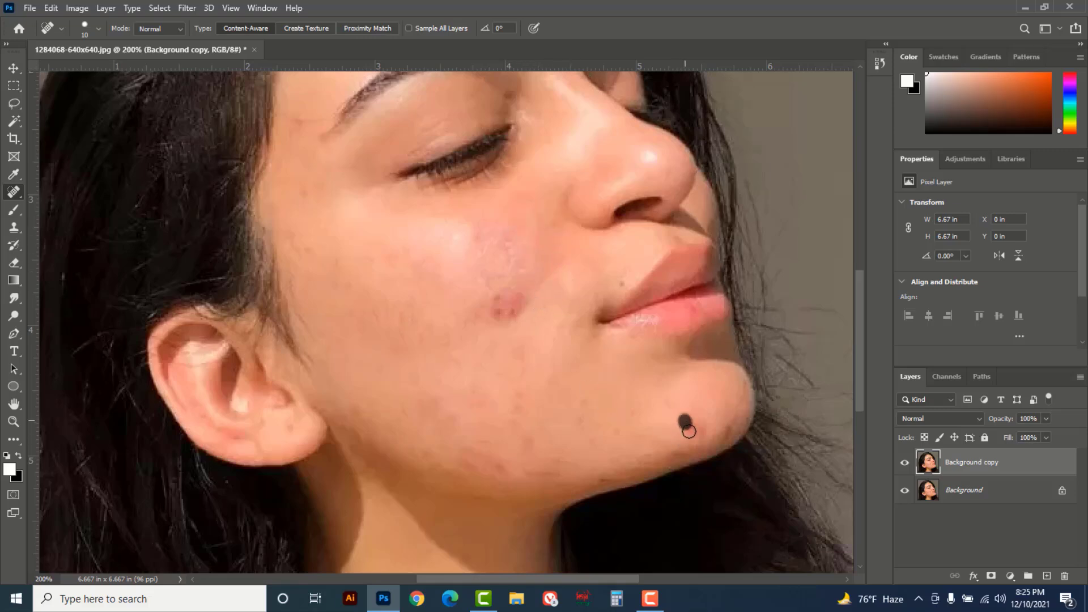
{"action": "left_click", "coordinate": [508, 311]}
Try to cover the dark red cheek spot with clean neighbouring skin using the Patch tool.
{"action": "right_click", "coordinate": [15, 196]}
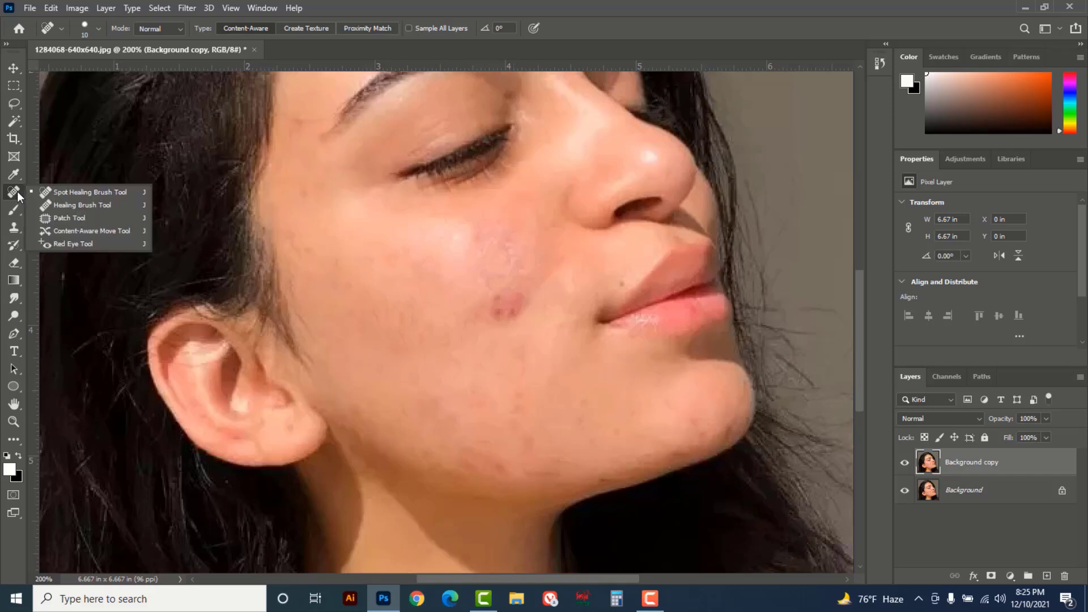
{"action": "left_click", "coordinate": [71, 220]}
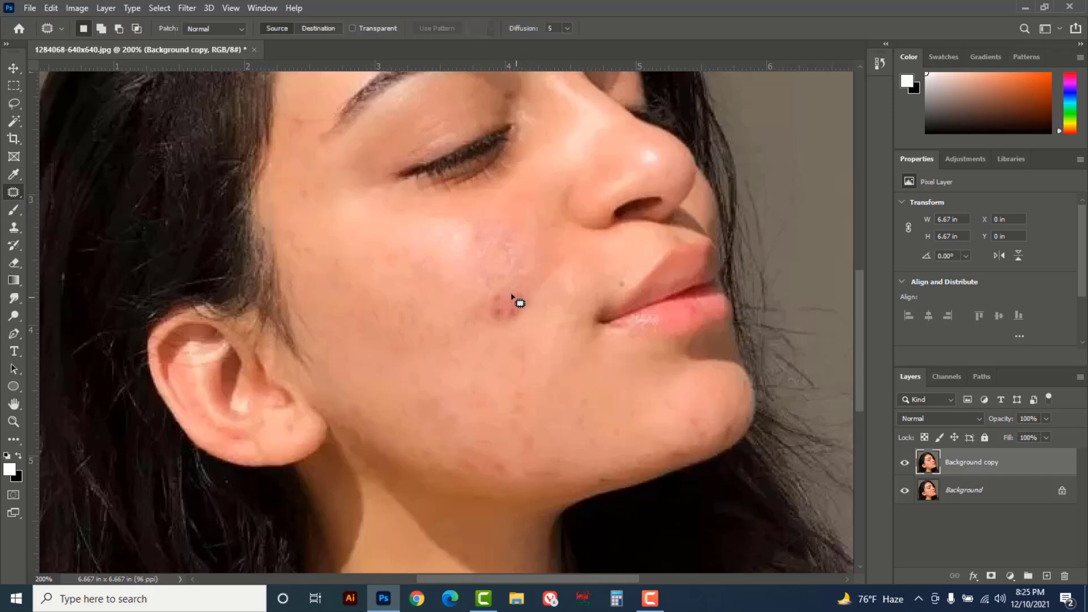
{"action": "mouse_move", "coordinate": [514, 284]}
{"action": "left_mouse_down"}
{"action": "mouse_move", "coordinate": [483, 319]}
{"action": "mouse_move", "coordinate": [501, 331]}
{"action": "mouse_move", "coordinate": [523, 324]}
{"action": "mouse_move", "coordinate": [534, 302]}
{"action": "mouse_move", "coordinate": [519, 285]}
{"action": "mouse_move", "coordinate": [508, 304]}
{"action": "mouse_move", "coordinate": [438, 293]}
{"action": "mouse_move", "coordinate": [451, 316]}
{"action": "left_mouse_up"}
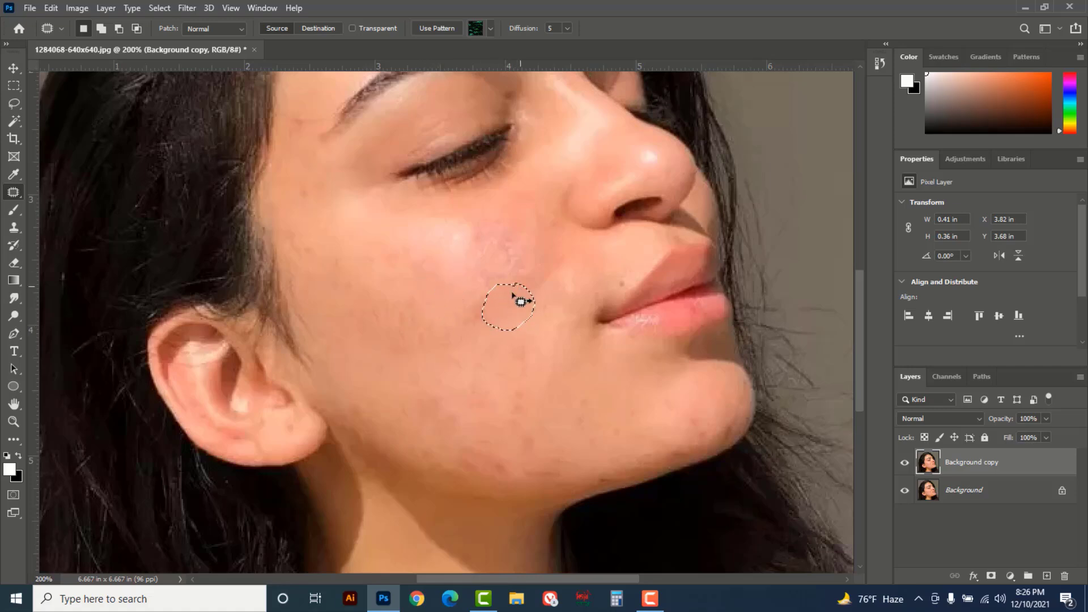
{"action": "key", "text": "ctrl+d"}
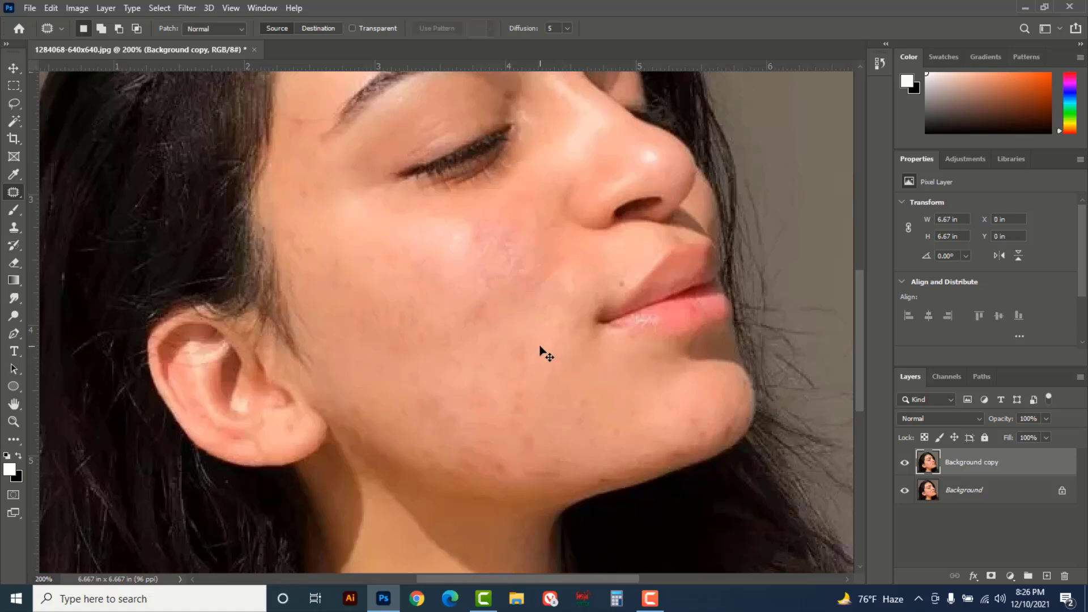
{"action": "key", "text": "ctrl+z"}
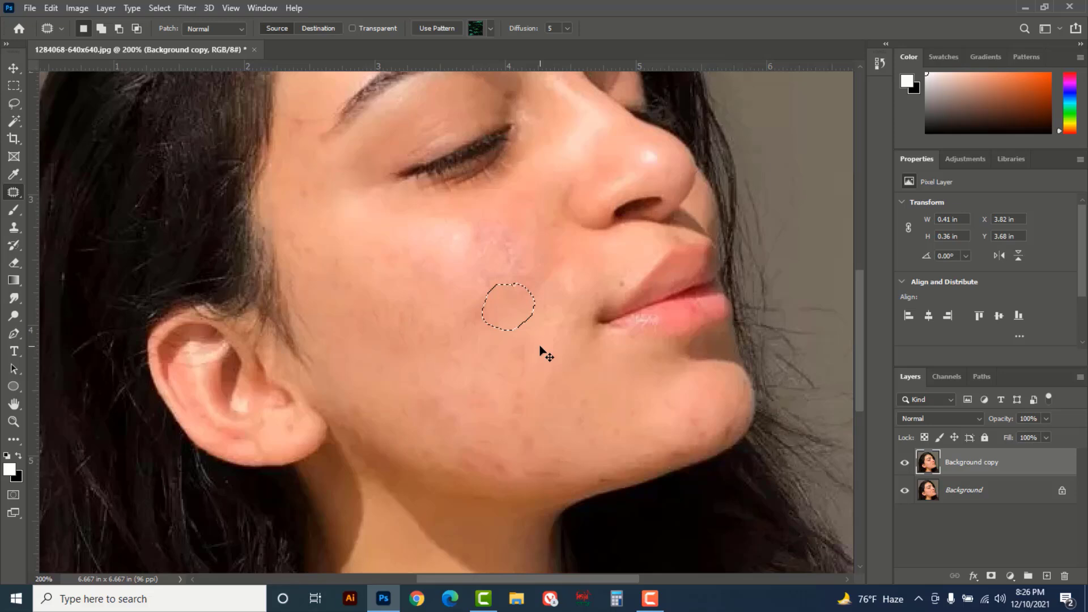
{"action": "key", "text": "ctrl+z"}
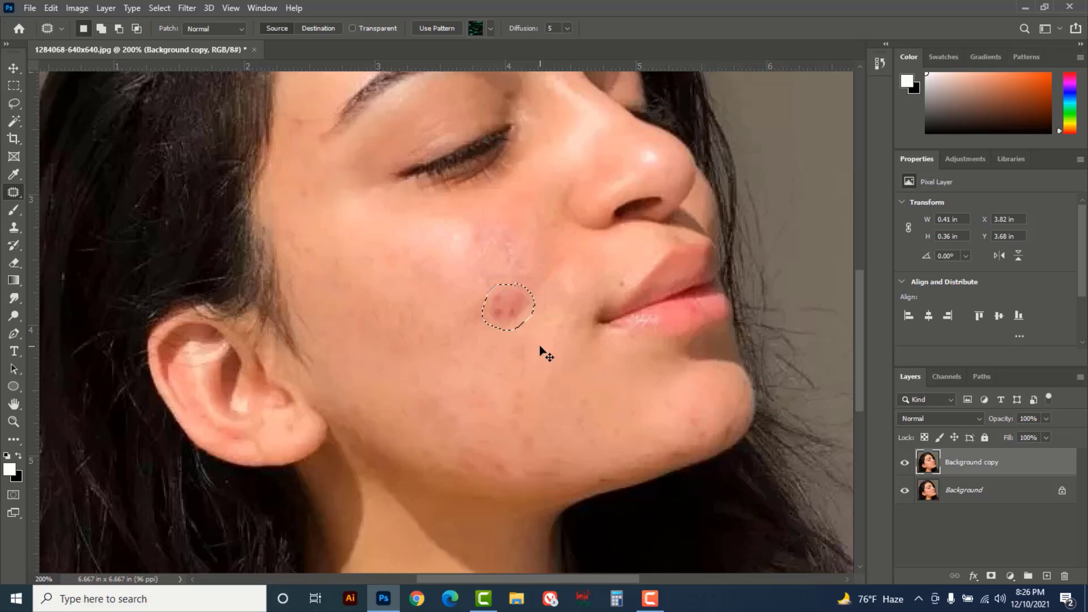
Clear the selection and heal the dark red cheek spot with the Spot Healing Brush at 15 px.
{"action": "right_click", "coordinate": [12, 191]}
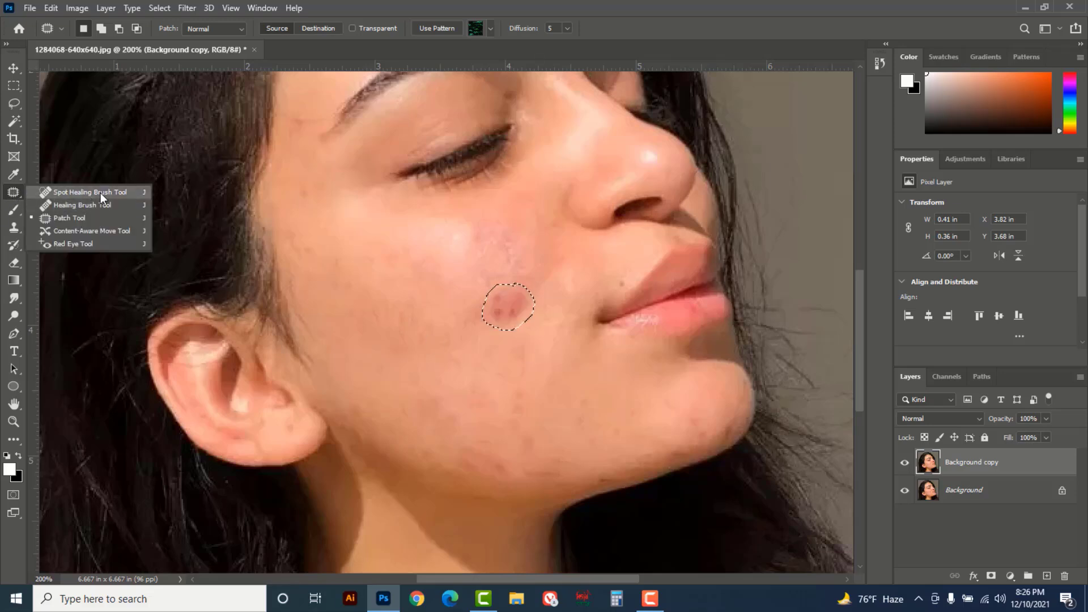
{"action": "left_click", "coordinate": [101, 193]}
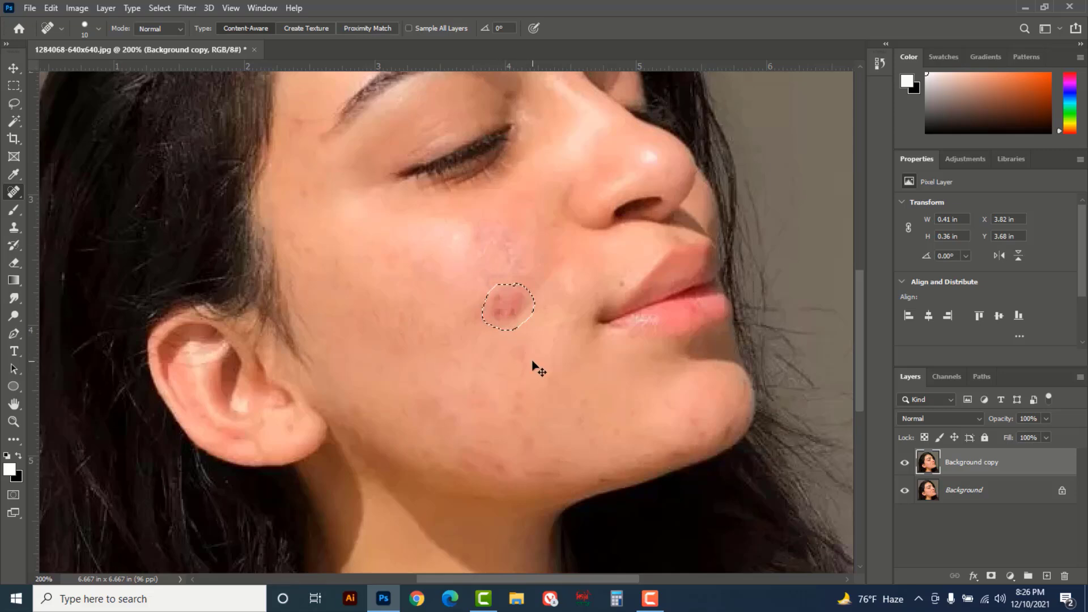
{"action": "key", "text": "ctrl+d"}
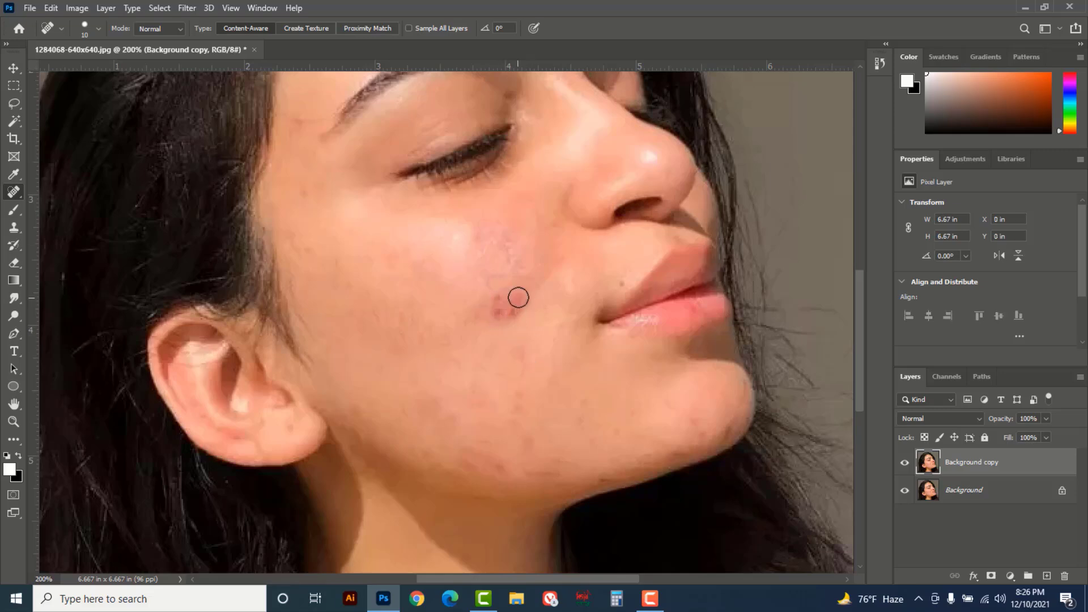
{"action": "key", "text": "bracketright"}
{"action": "left_click_drag", "start_coordinate": [518, 297], "coordinate": [485, 325]}
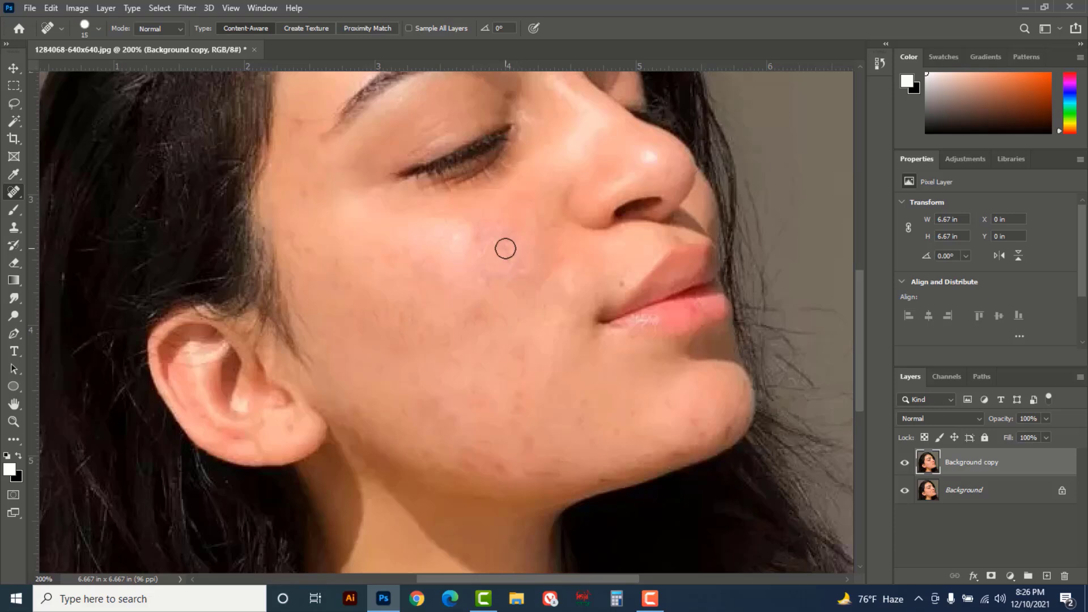
Reduce the healing brush to 10 px and smooth the remaining marks on the upper cheek below the eye.
{"action": "key", "text": "bracketleft"}
{"action": "left_click_drag", "start_coordinate": [486, 232], "coordinate": [493, 273]}
{"action": "left_click_drag", "start_coordinate": [510, 244], "coordinate": [510, 263]}
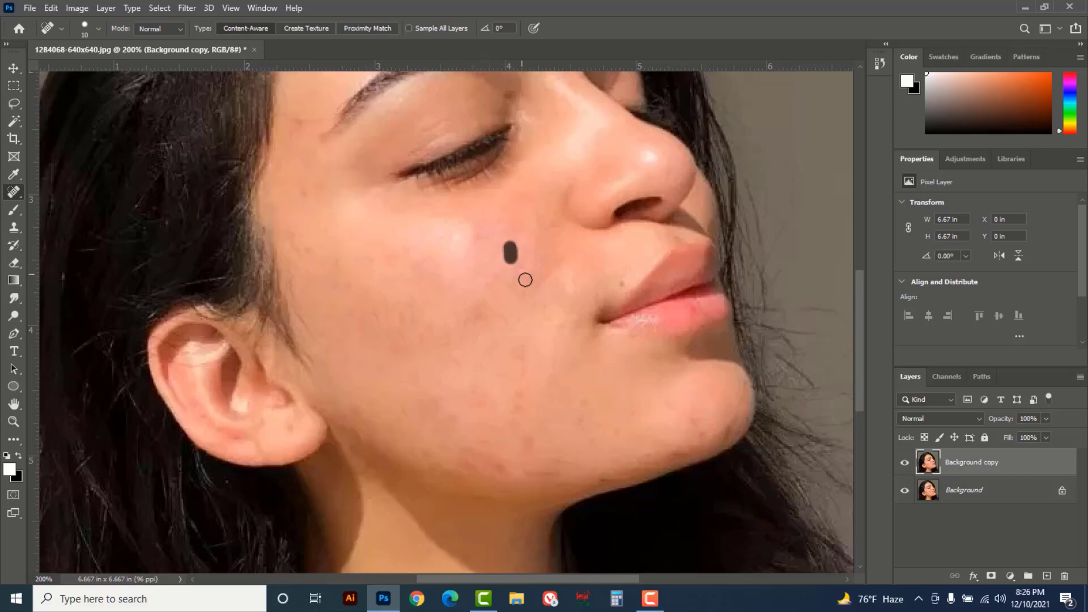
Heal the remaining marks on the cheek, along the jawline and on the chin with the Spot Healing Brush.
{"action": "left_click_drag", "start_coordinate": [493, 224], "coordinate": [455, 250]}
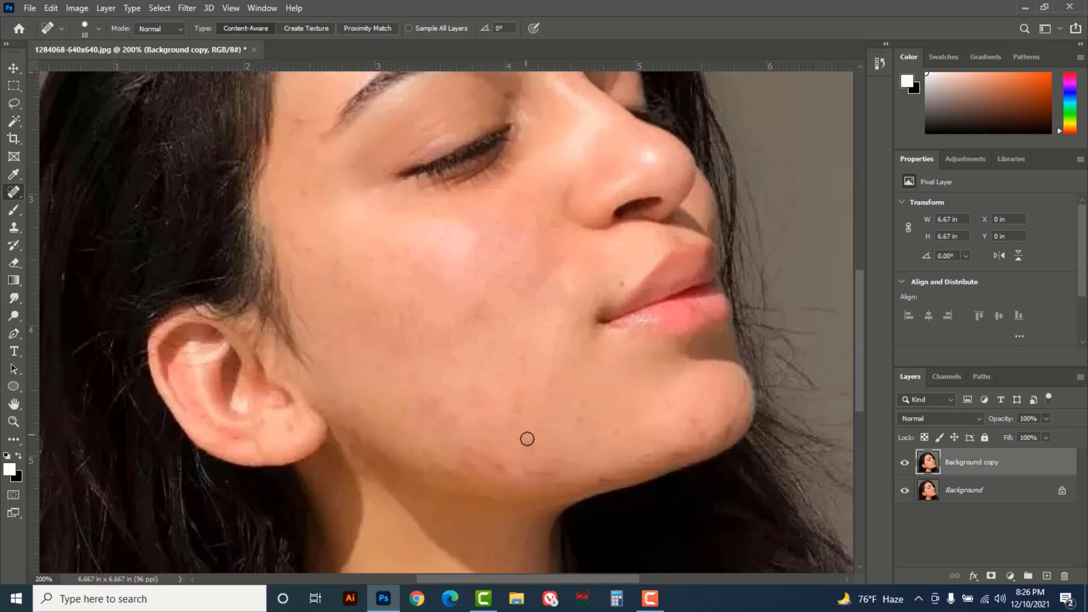
{"action": "left_click_drag", "start_coordinate": [509, 410], "coordinate": [527, 402]}
{"action": "left_click_drag", "start_coordinate": [728, 428], "coordinate": [729, 426]}
{"action": "left_click_drag", "start_coordinate": [555, 471], "coordinate": [521, 471]}
{"action": "left_click_drag", "start_coordinate": [367, 415], "coordinate": [384, 403]}
{"action": "left_click", "coordinate": [514, 283]}
Heal the spots on the forehead, temple and outer cheek with a 7 px Spot Healing Brush.
{"action": "mouse_move", "coordinate": [527, 182]}
{"action": "left_mouse_down"}
{"action": "mouse_move", "coordinate": [517, 323]}
{"action": "mouse_move", "coordinate": [483, 334]}
{"action": "mouse_move", "coordinate": [516, 392]}
{"action": "left_mouse_up"}
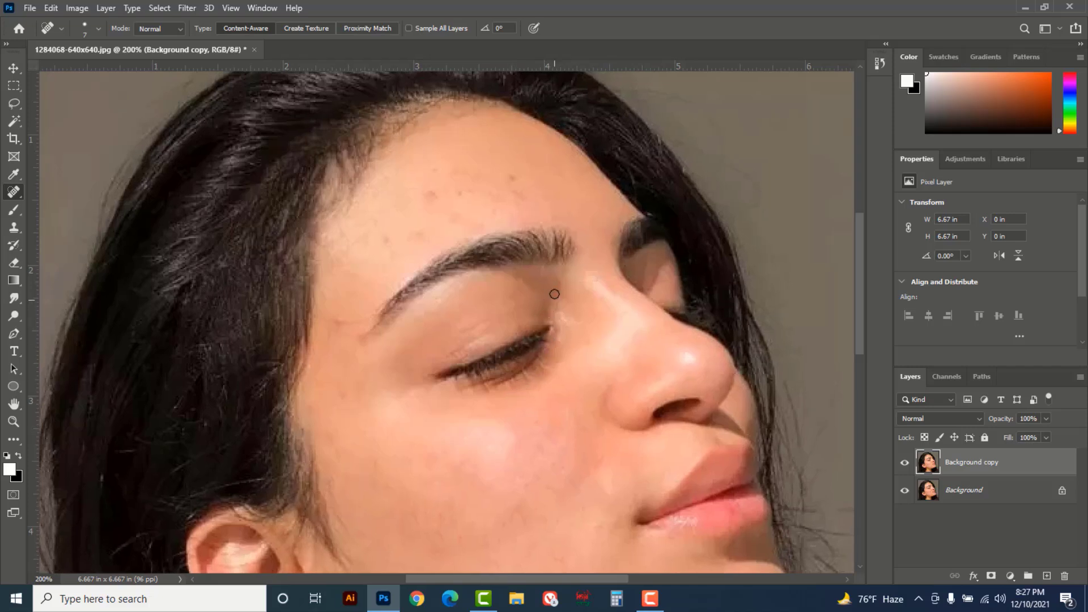
{"action": "mouse_move", "coordinate": [527, 202]}
{"action": "left_mouse_down"}
{"action": "mouse_move", "coordinate": [506, 172]}
{"action": "mouse_move", "coordinate": [512, 196]}
{"action": "mouse_move", "coordinate": [491, 222]}
{"action": "left_mouse_up"}
{"action": "mouse_move", "coordinate": [476, 227]}
{"action": "left_mouse_down"}
{"action": "mouse_move", "coordinate": [449, 213]}
{"action": "mouse_move", "coordinate": [474, 226]}
{"action": "mouse_move", "coordinate": [493, 218]}
{"action": "left_mouse_up"}
{"action": "left_click", "coordinate": [384, 242]}
{"action": "left_click_drag", "start_coordinate": [329, 322], "coordinate": [334, 327]}
{"action": "left_click_drag", "start_coordinate": [349, 464], "coordinate": [342, 438]}
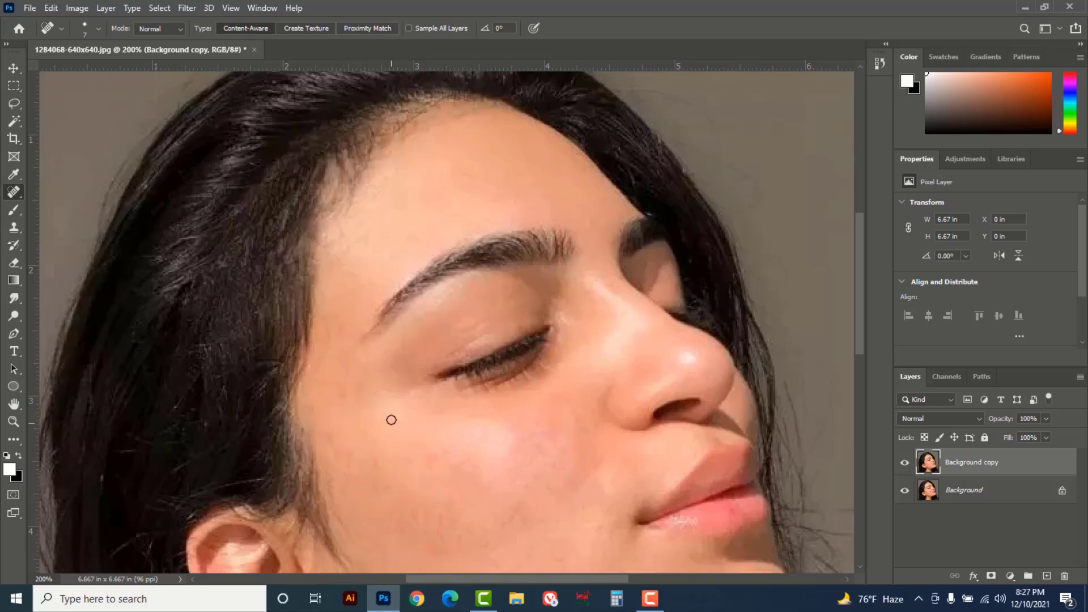
{"action": "left_click", "coordinate": [405, 391]}
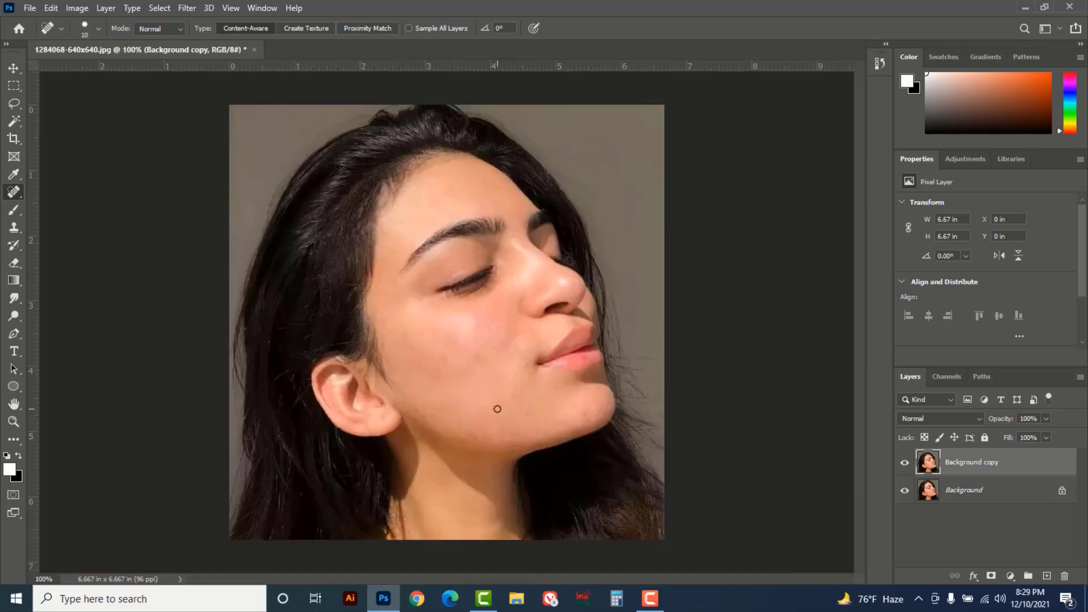
Start the Camera Raw filter on the retouched layer and set Exposure to +0.15, Contrast to -1 and Highlights to +1.
{"action": "left_click", "coordinate": [187, 8]}
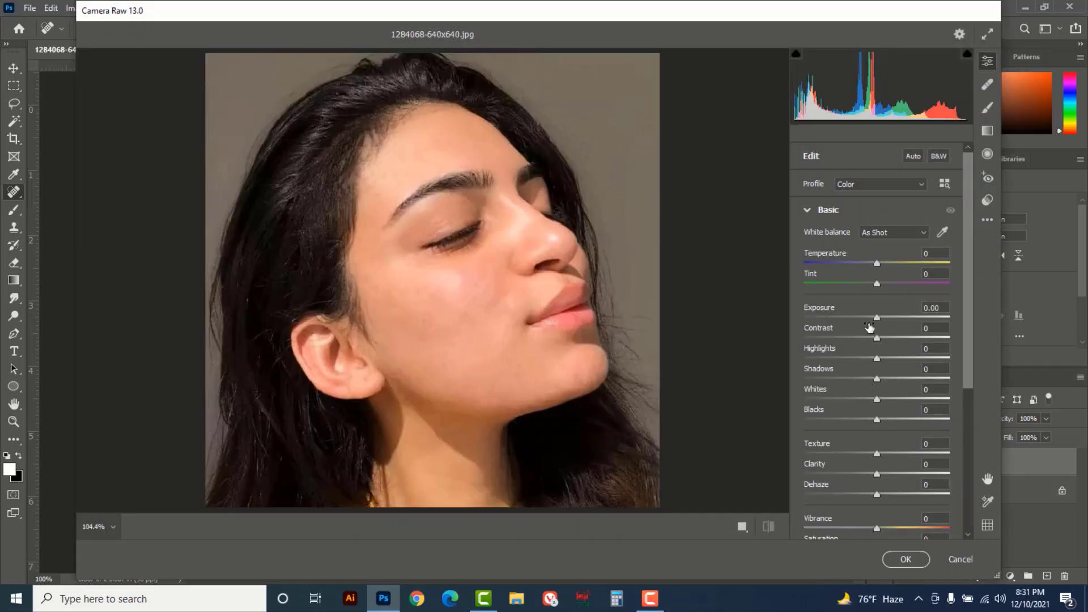
{"action": "left_click_drag", "start_coordinate": [879, 321], "coordinate": [876, 339]}
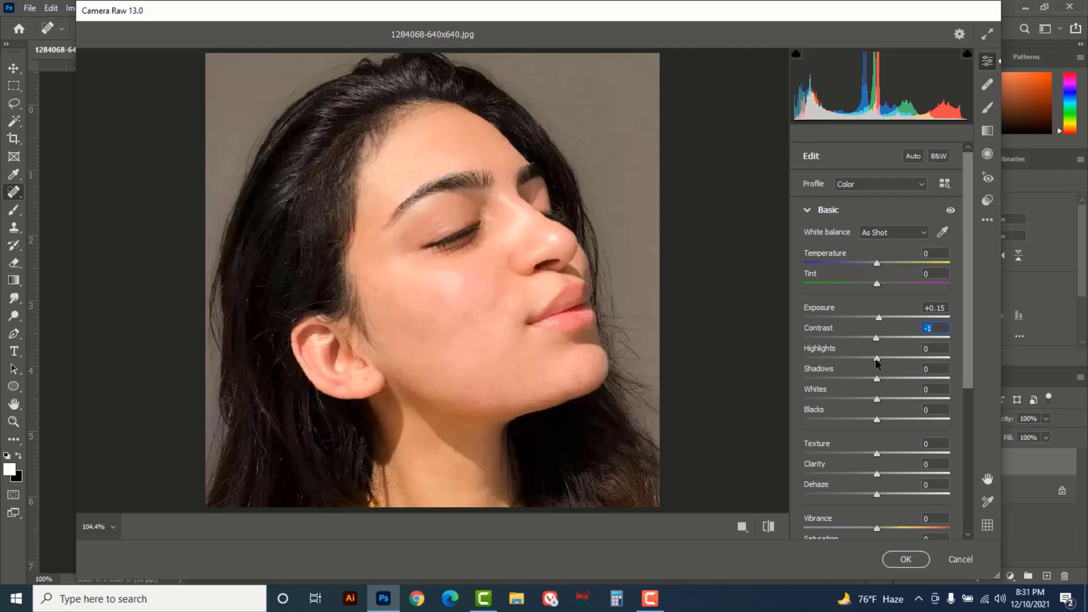
{"action": "mouse_move", "coordinate": [877, 361]}
{"action": "left_mouse_down"}
{"action": "mouse_move", "coordinate": [864, 364]}
{"action": "mouse_move", "coordinate": [877, 363]}
{"action": "left_mouse_up"}
Try different shadow strengths, settle on Shadows +10, and raise Whites to +12.
{"action": "left_click_drag", "start_coordinate": [876, 379], "coordinate": [893, 382]}
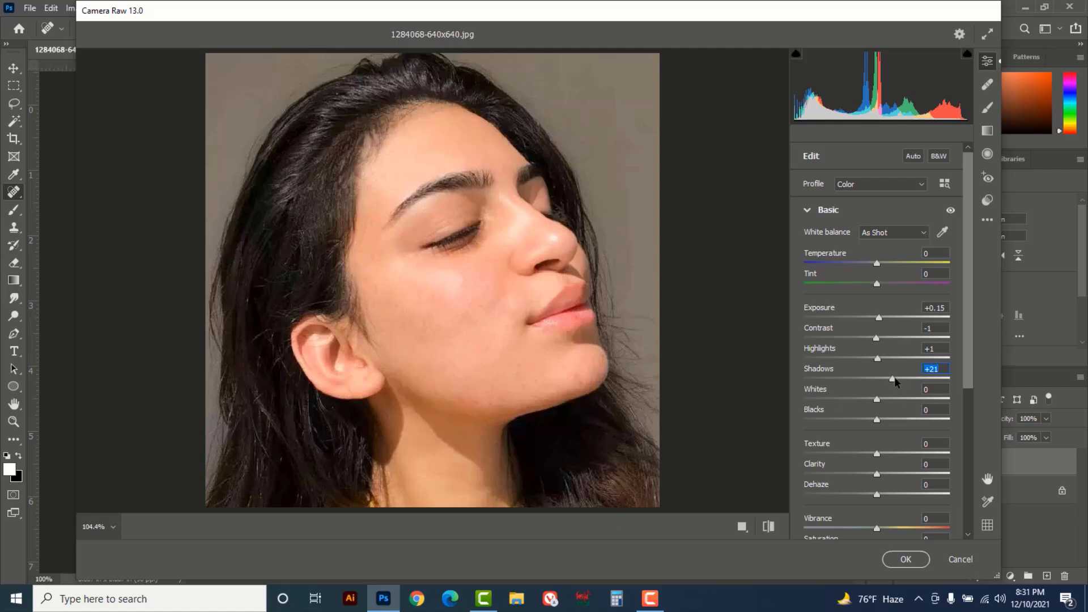
{"action": "left_click_drag", "start_coordinate": [895, 378], "coordinate": [866, 381]}
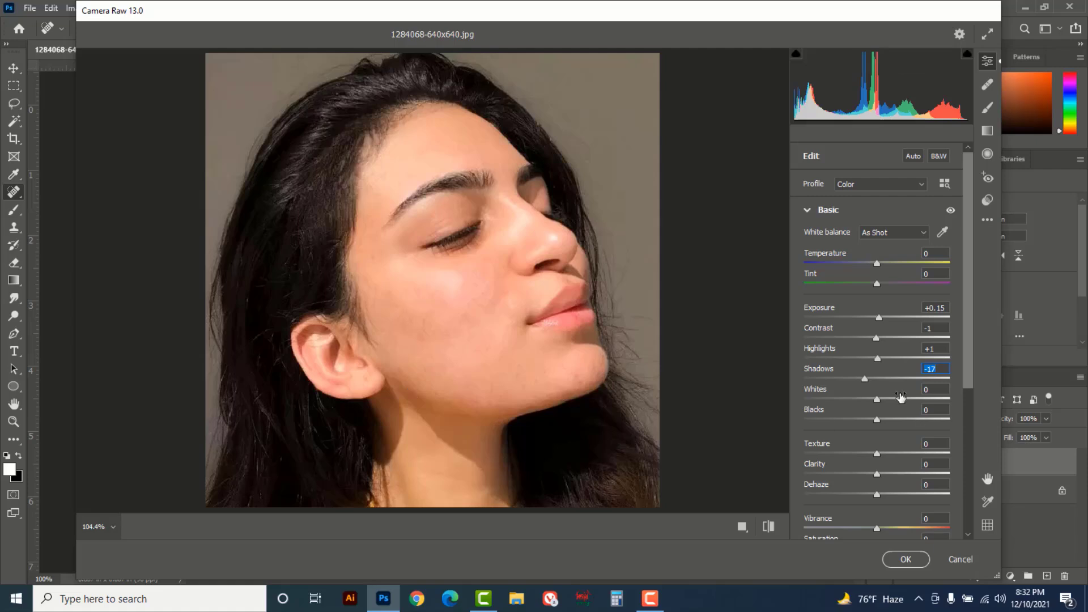
{"action": "left_click_drag", "start_coordinate": [866, 380], "coordinate": [885, 385]}
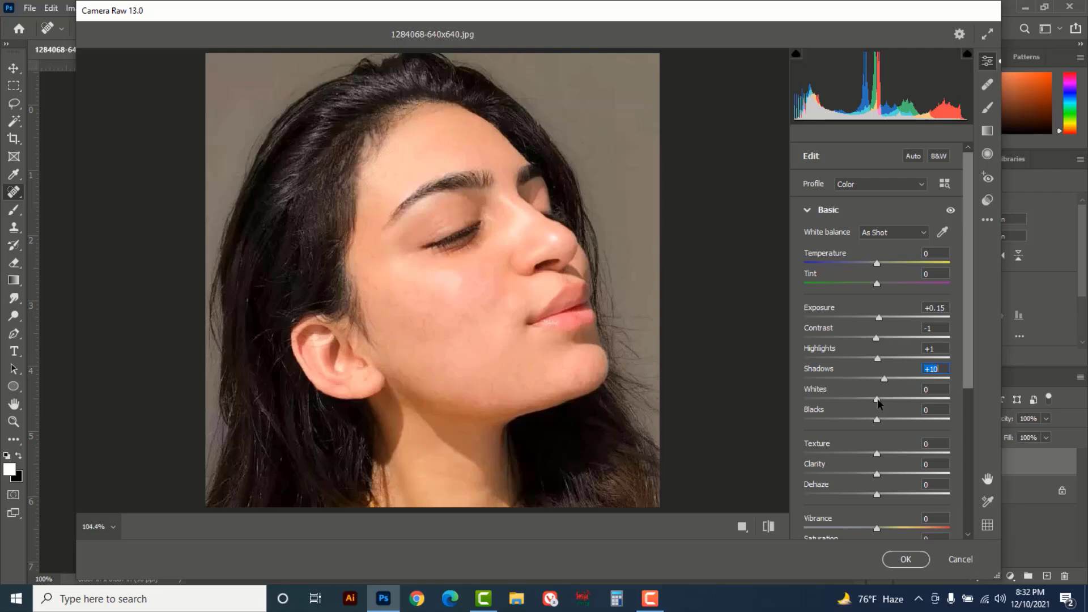
{"action": "mouse_move", "coordinate": [879, 403]}
{"action": "left_mouse_down"}
{"action": "mouse_move", "coordinate": [898, 404]}
{"action": "mouse_move", "coordinate": [836, 403]}
{"action": "mouse_move", "coordinate": [906, 402]}
{"action": "mouse_move", "coordinate": [888, 404]}
{"action": "left_mouse_up"}
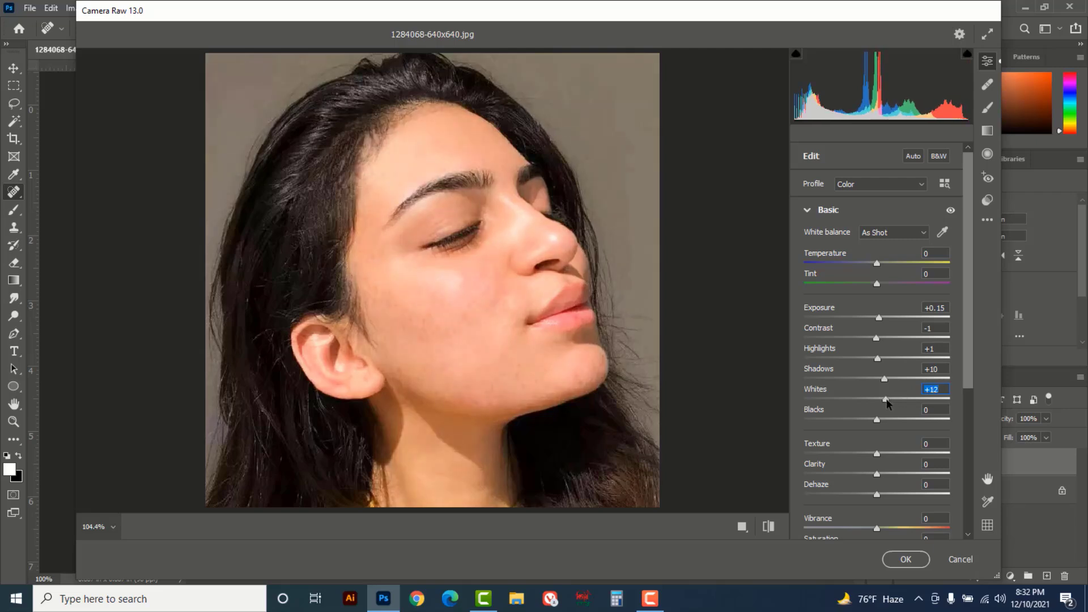
Try lowering Texture to -34 and reset it to 0.
{"action": "left_click", "coordinate": [877, 455]}
{"action": "left_click_drag", "start_coordinate": [883, 454], "coordinate": [854, 450]}
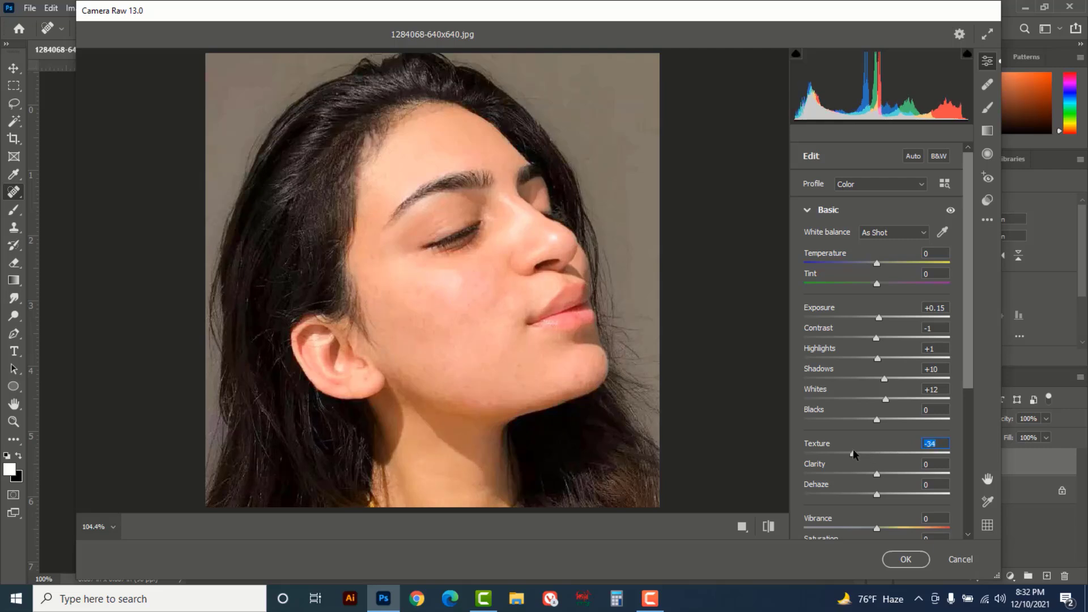
{"action": "left_click", "coordinate": [873, 453]}
{"action": "left_click_drag", "start_coordinate": [873, 453], "coordinate": [877, 453]}
{"action": "type", "text": "0"}
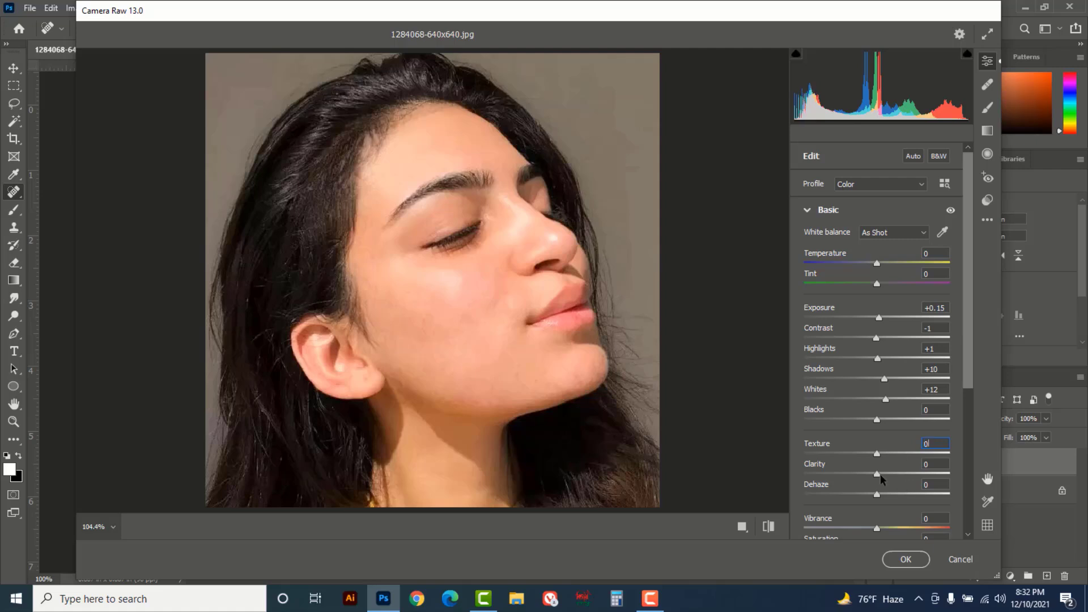
Set Clarity to -29 and Dehaze to -20, and compare the portrait with its default settings.
{"action": "mouse_move", "coordinate": [877, 477]}
{"action": "left_mouse_down"}
{"action": "mouse_move", "coordinate": [888, 477]}
{"action": "mouse_move", "coordinate": [865, 494]}
{"action": "mouse_move", "coordinate": [886, 478]}
{"action": "mouse_move", "coordinate": [862, 479]}
{"action": "left_mouse_up"}
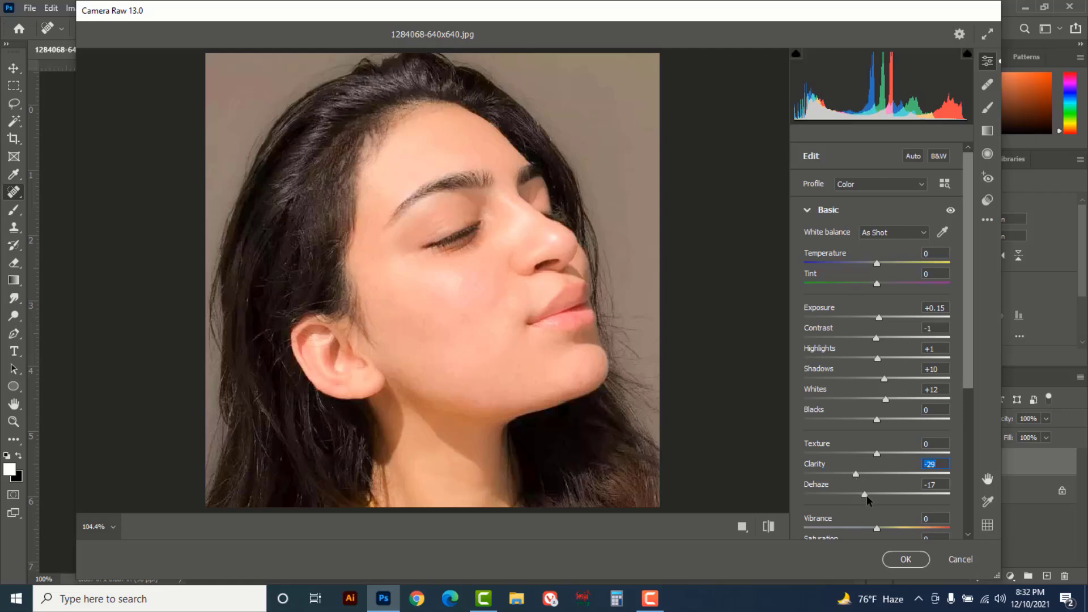
{"action": "mouse_move", "coordinate": [866, 495]}
{"action": "left_mouse_down"}
{"action": "mouse_move", "coordinate": [901, 498]}
{"action": "mouse_move", "coordinate": [864, 495]}
{"action": "left_mouse_up"}
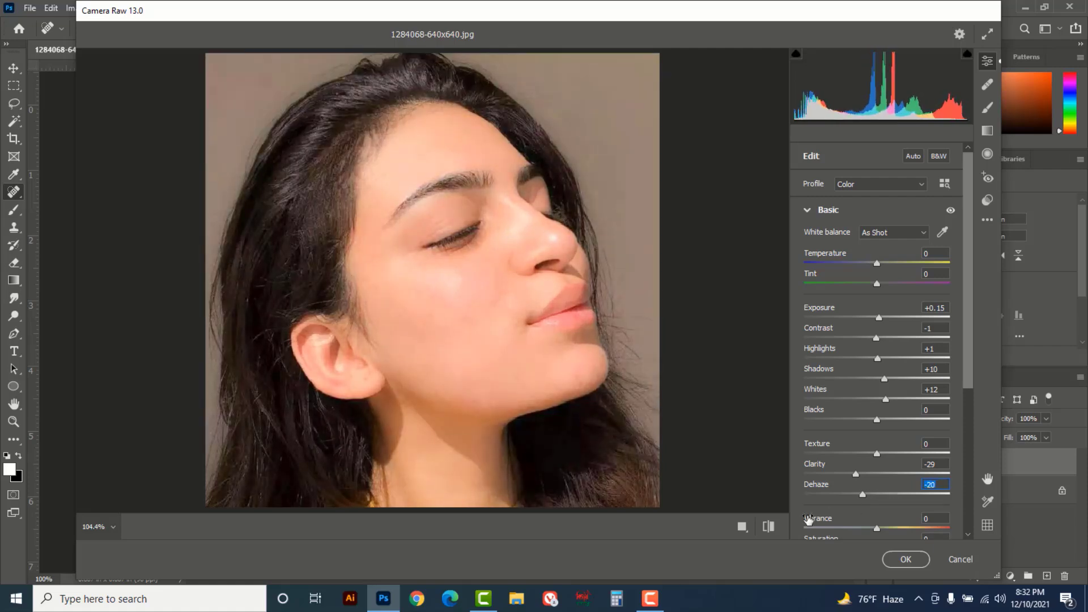
{"action": "left_click", "coordinate": [769, 527]}
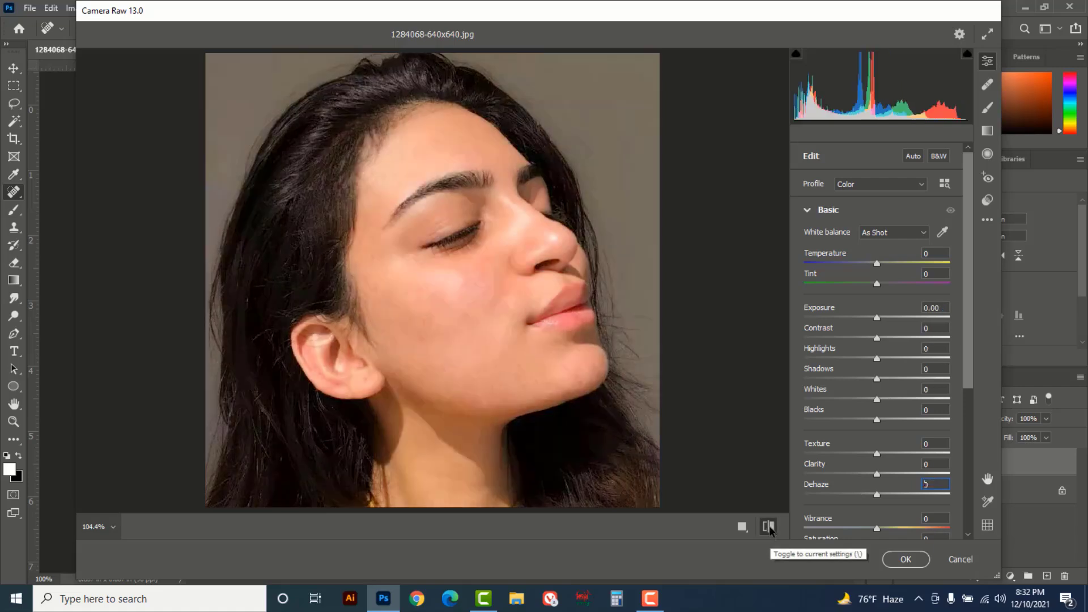
{"action": "left_click", "coordinate": [769, 527]}
{"action": "left_click", "coordinate": [769, 527]}
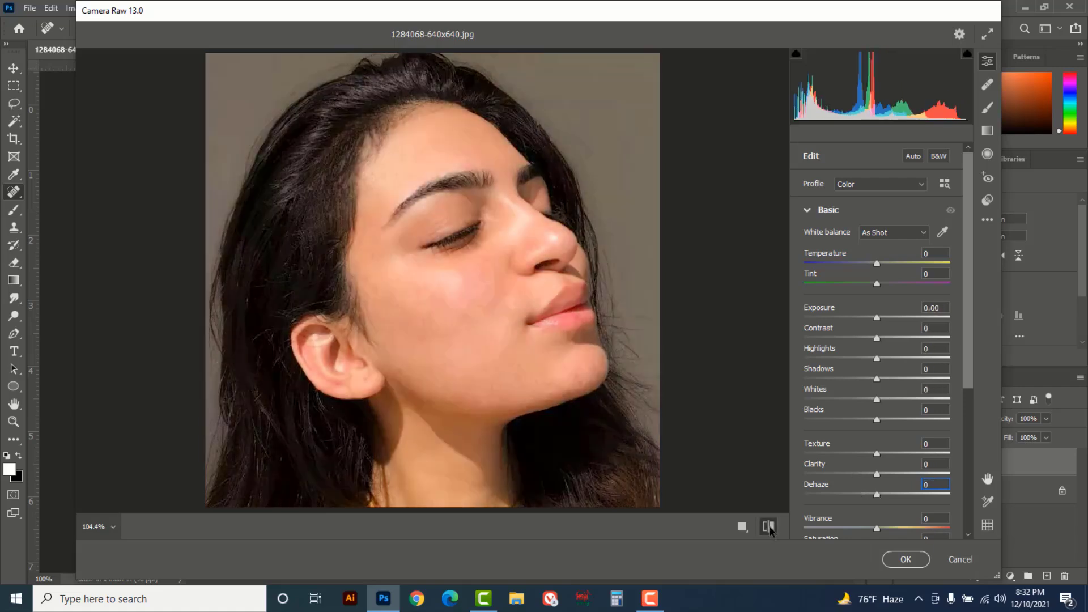
{"action": "left_click", "coordinate": [769, 527]}
Lower Shadows to -42, compare before and after, and apply the Camera Raw adjustments.
{"action": "left_click_drag", "start_coordinate": [884, 378], "coordinate": [848, 382]}
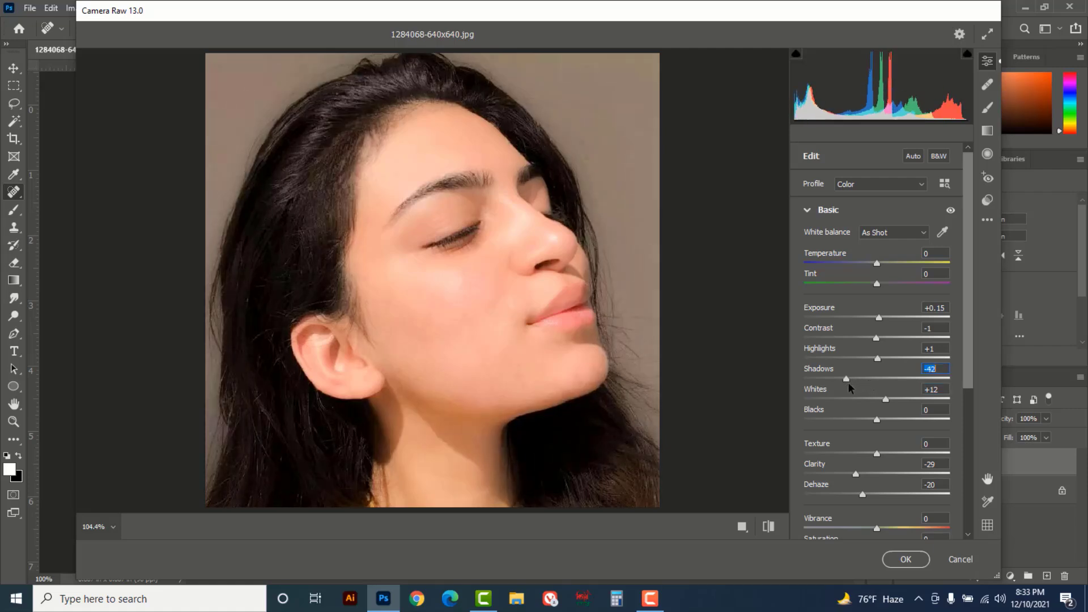
{"action": "left_click", "coordinate": [769, 527]}
{"action": "left_click", "coordinate": [769, 527]}
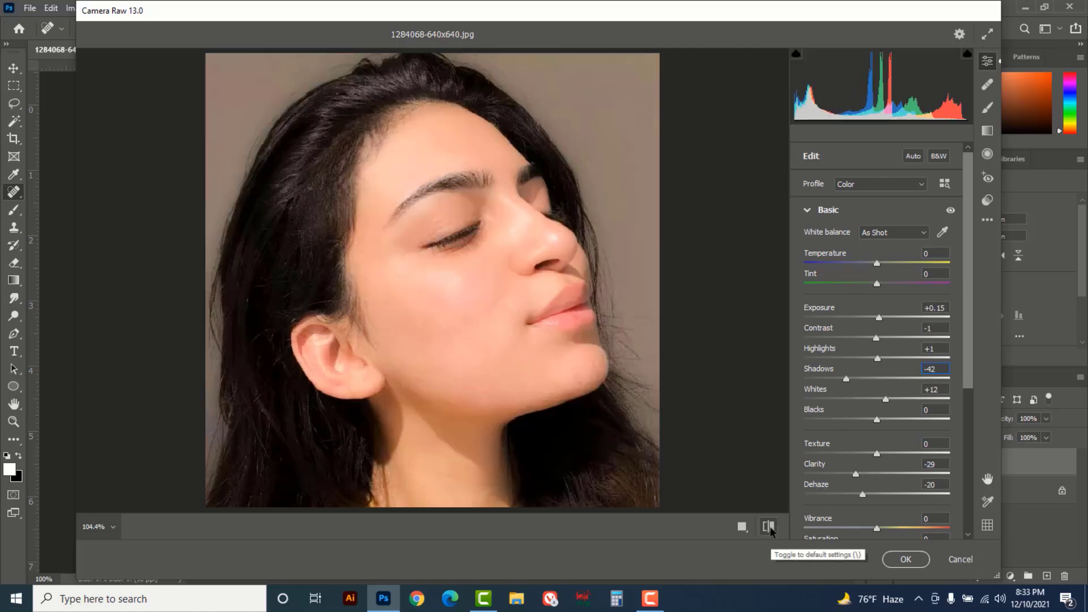
{"action": "left_click", "coordinate": [906, 559]}
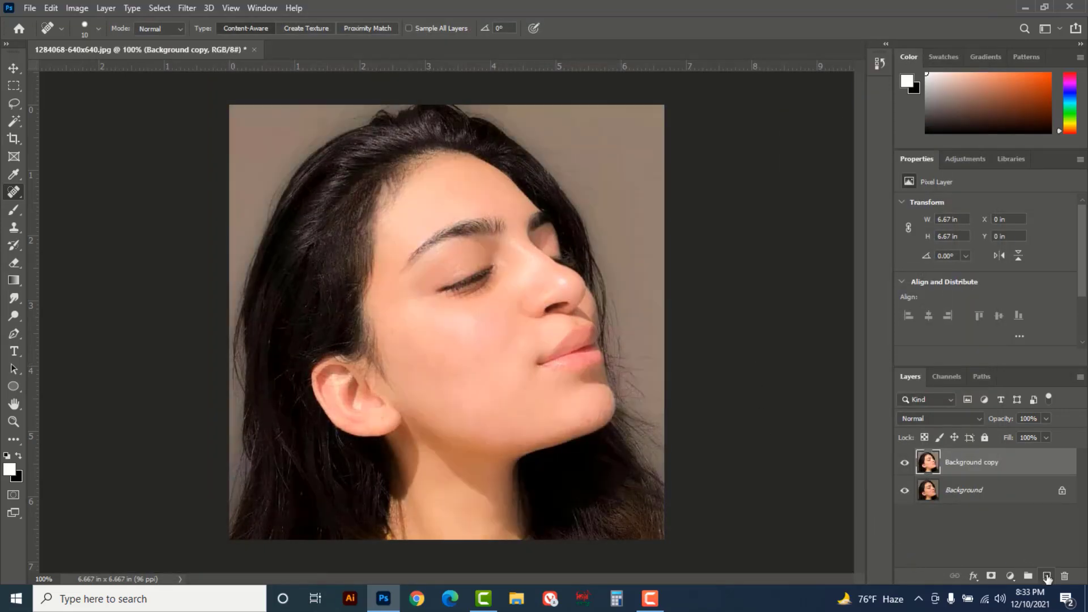
Float the Layers panel beside the portrait, make it taller and add a new empty layer.
{"action": "left_click_drag", "start_coordinate": [1018, 377], "coordinate": [784, 202]}
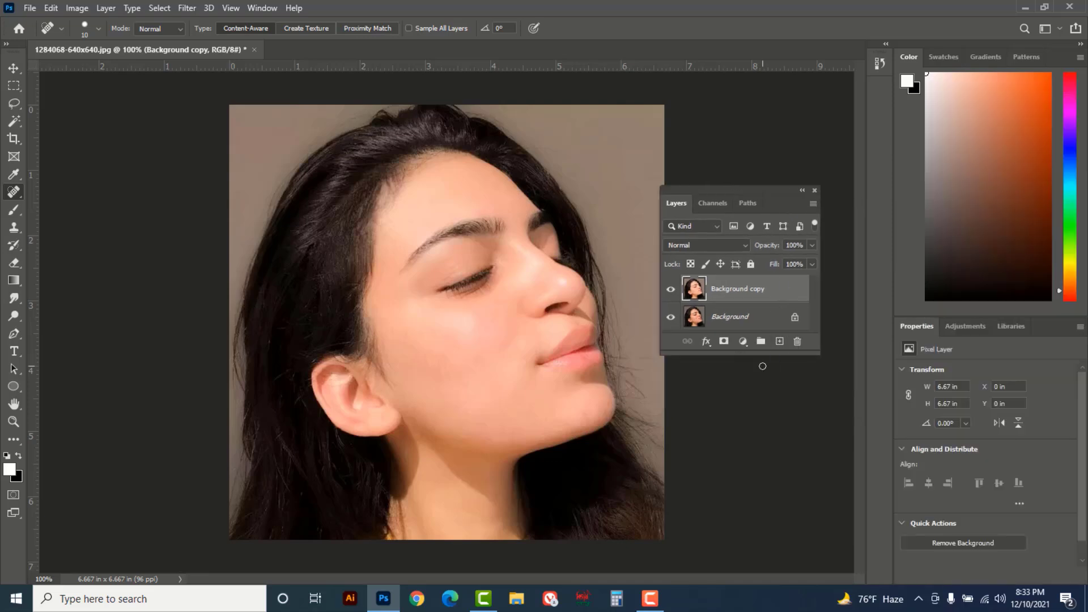
{"action": "left_click_drag", "start_coordinate": [765, 356], "coordinate": [776, 448]}
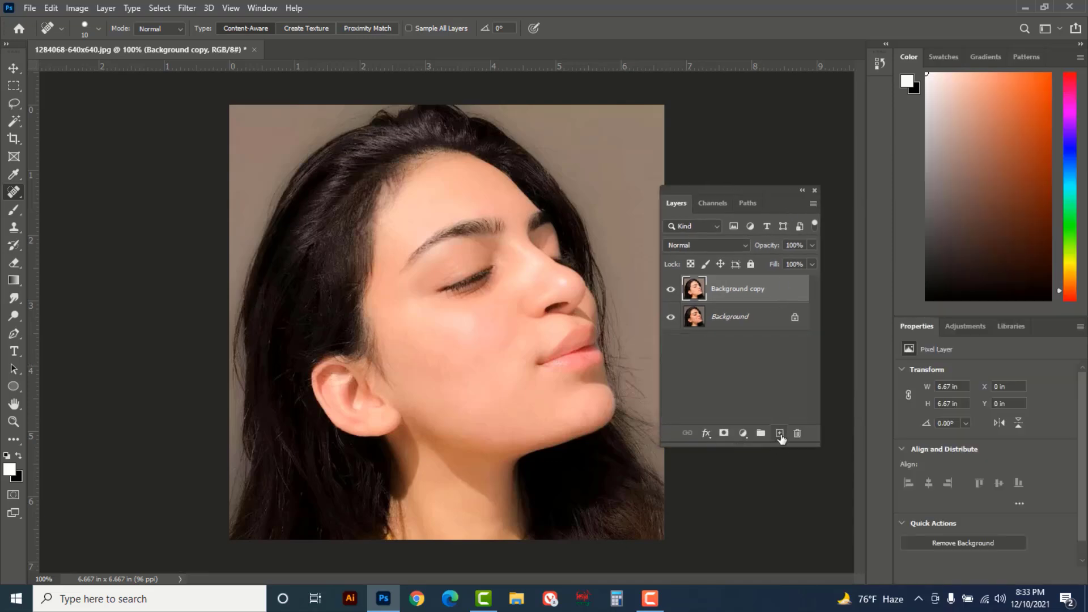
{"action": "left_click", "coordinate": [780, 434]}
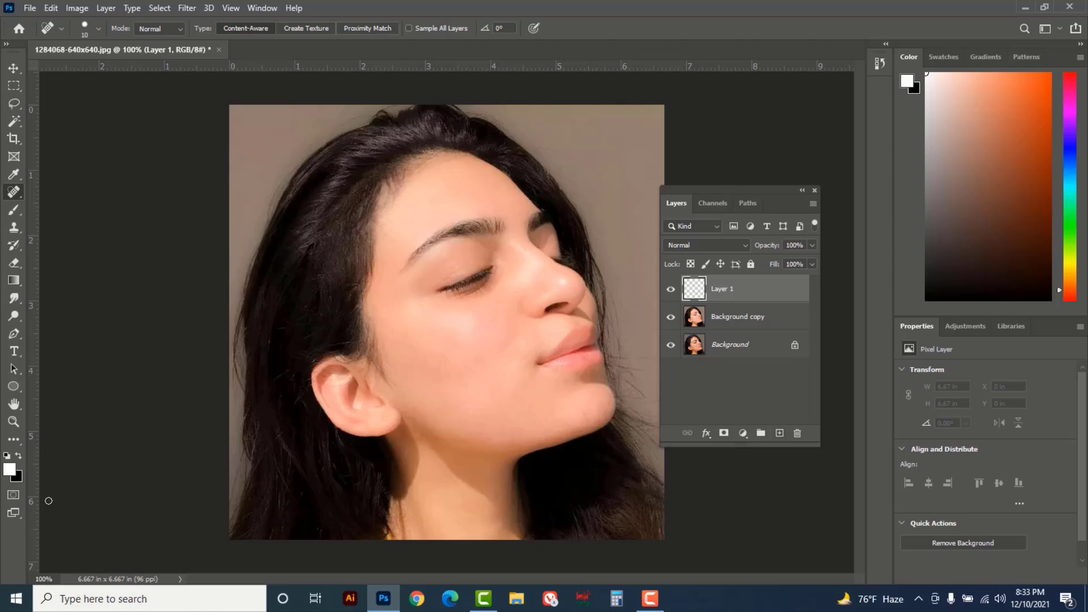
Set the foreground colour to the light skin tone efc4b1.
{"action": "left_click", "coordinate": [9, 468]}
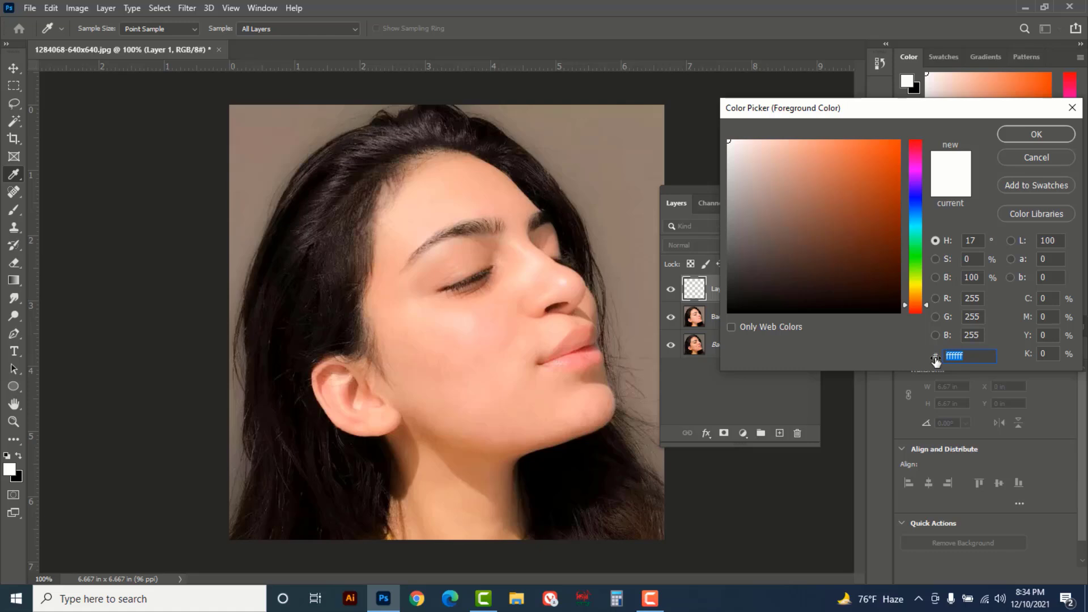
{"action": "type", "text": "e"}
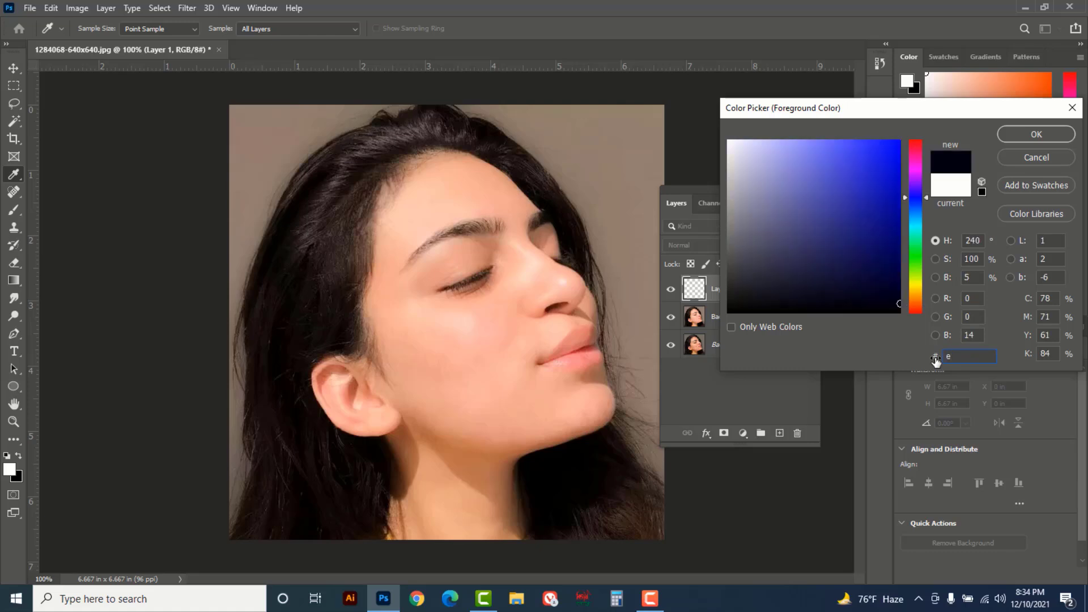
{"action": "type", "text": "fc"}
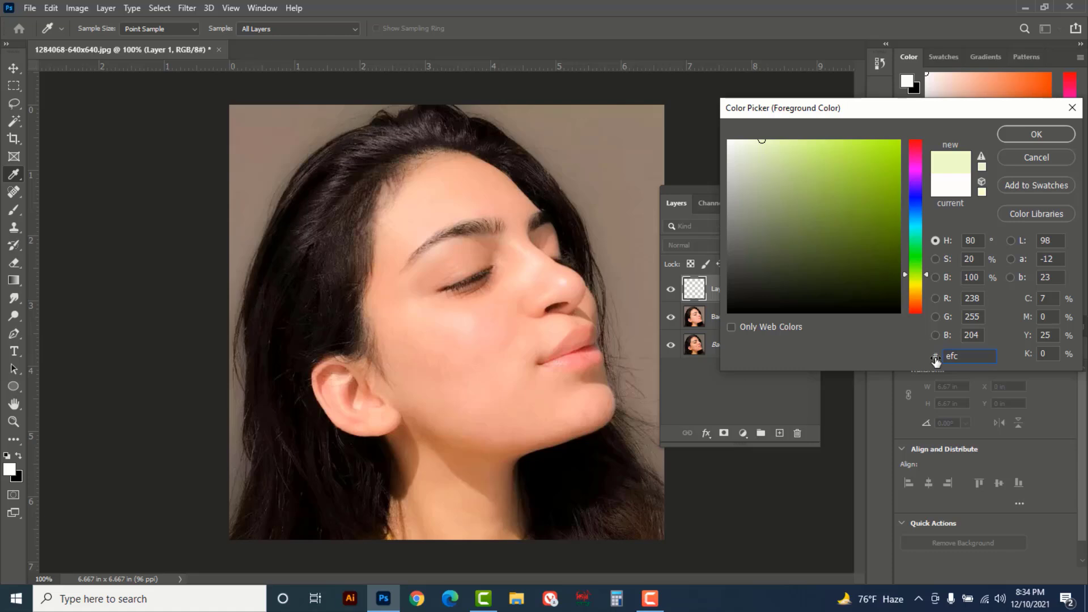
{"action": "type", "text": "4"}
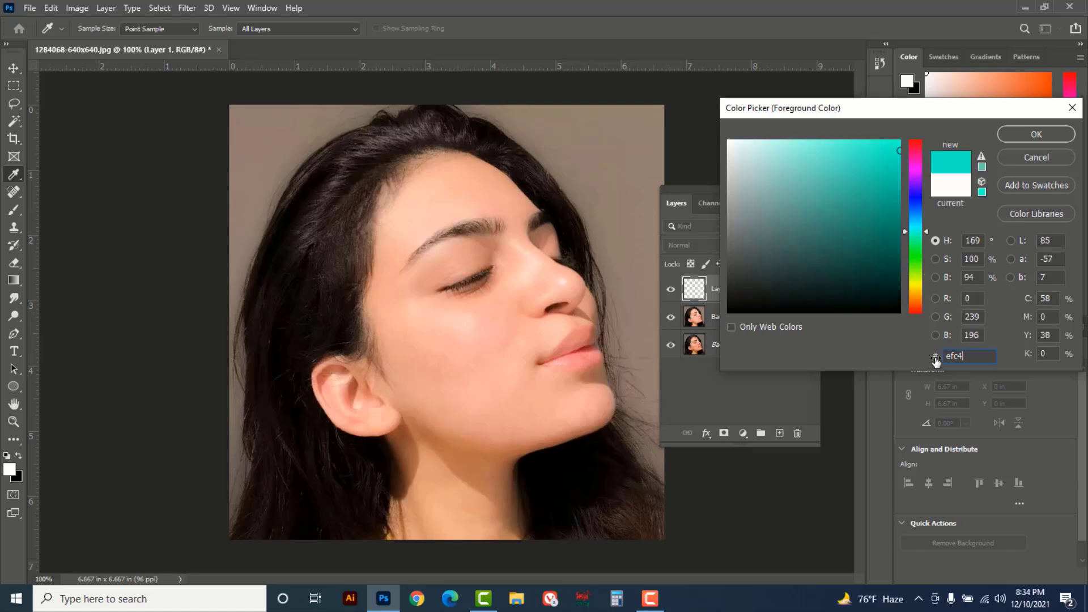
{"action": "type", "text": "b"}
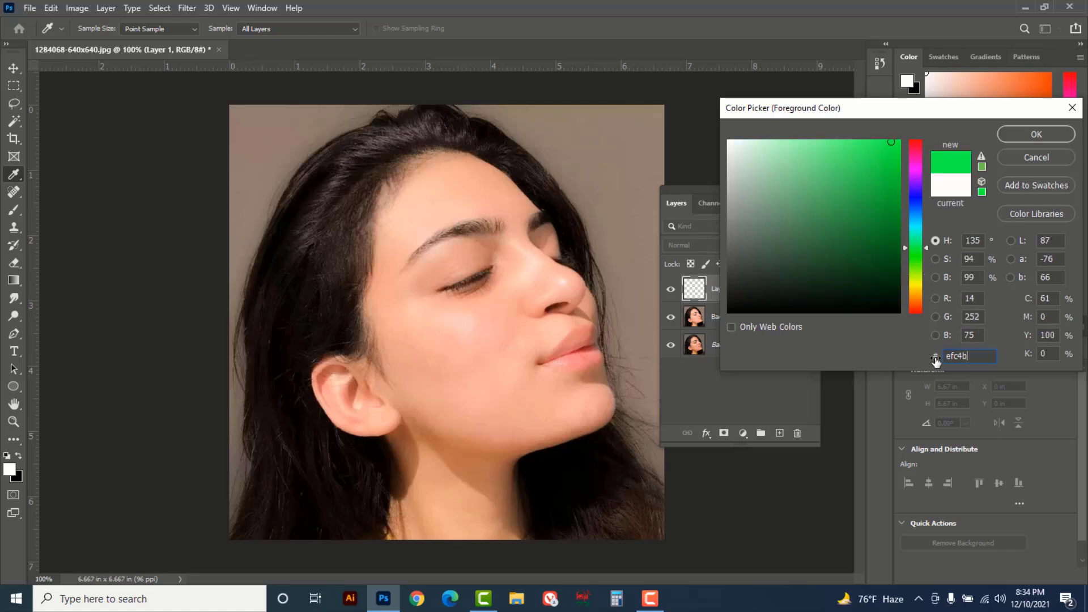
{"action": "type", "text": "1"}
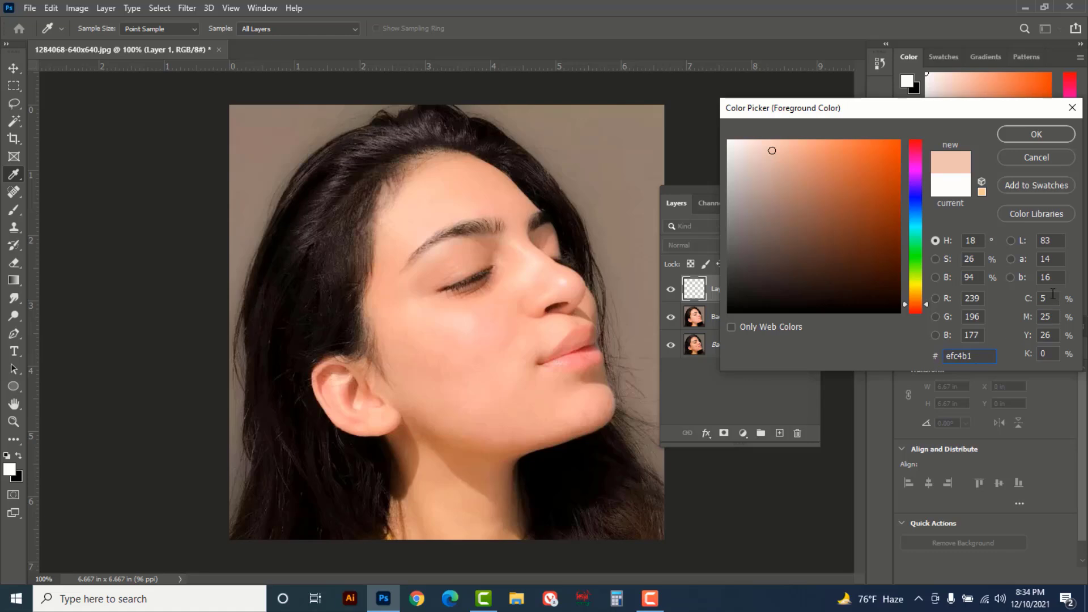
{"action": "double_click", "coordinate": [1052, 316]}
{"action": "double_click", "coordinate": [1054, 335]}
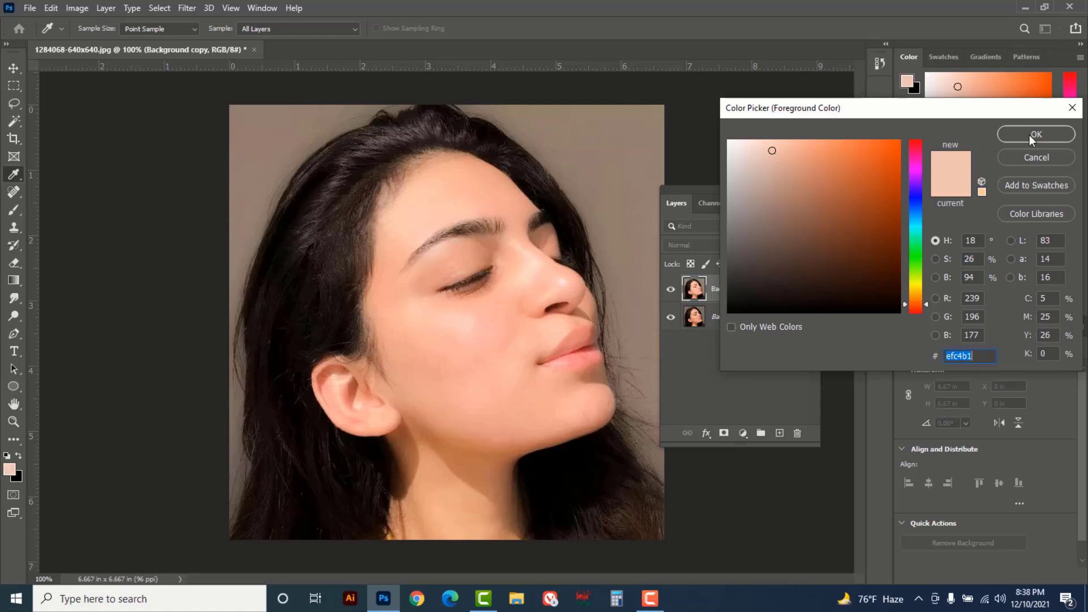
{"action": "left_click", "coordinate": [1029, 135]}
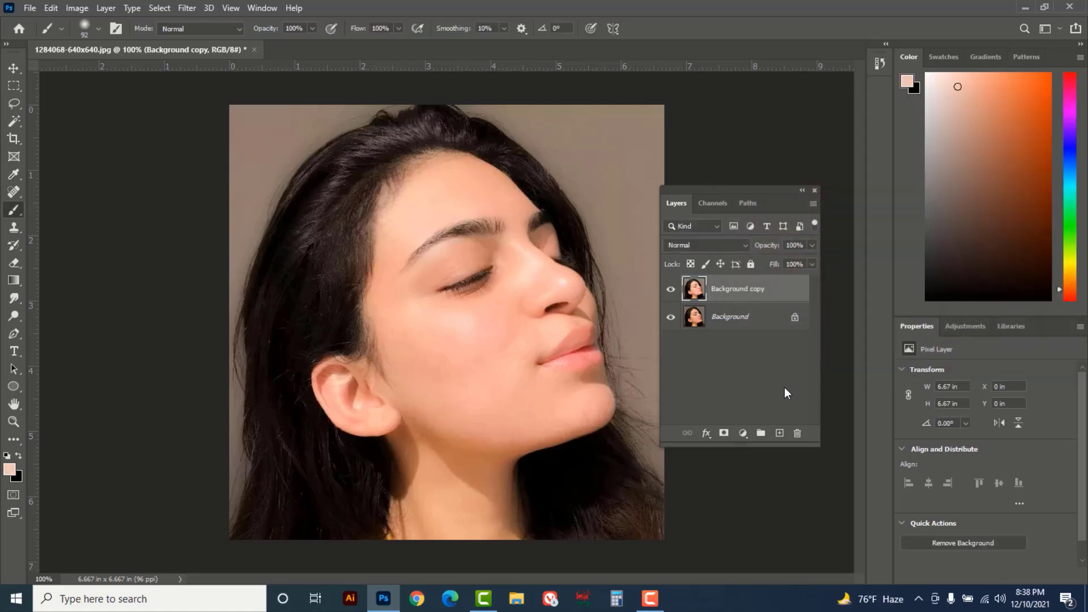
Add a new layer above the retouched copy and paint the skin tone over the face, ear and neck with a soft 92 px Brush.
{"action": "left_click", "coordinate": [779, 433]}
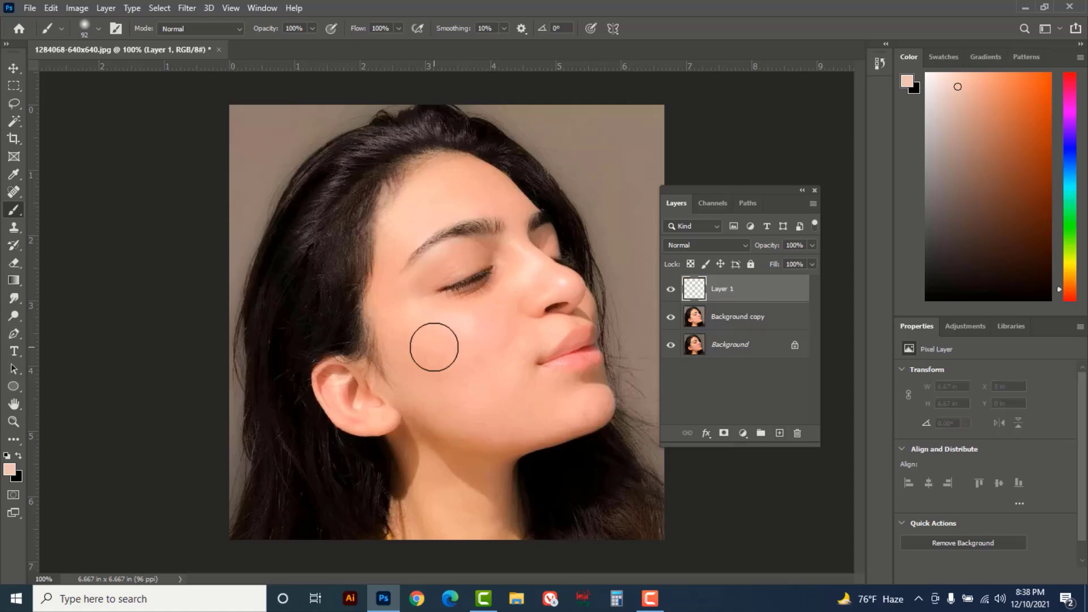
{"action": "right_click", "coordinate": [16, 214]}
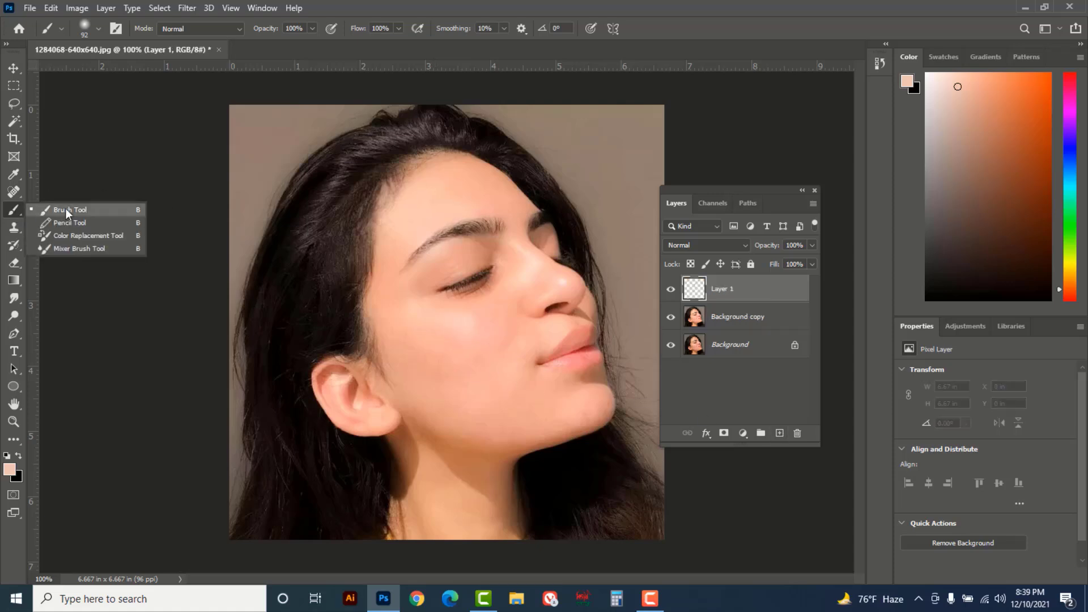
{"action": "left_click", "coordinate": [73, 210]}
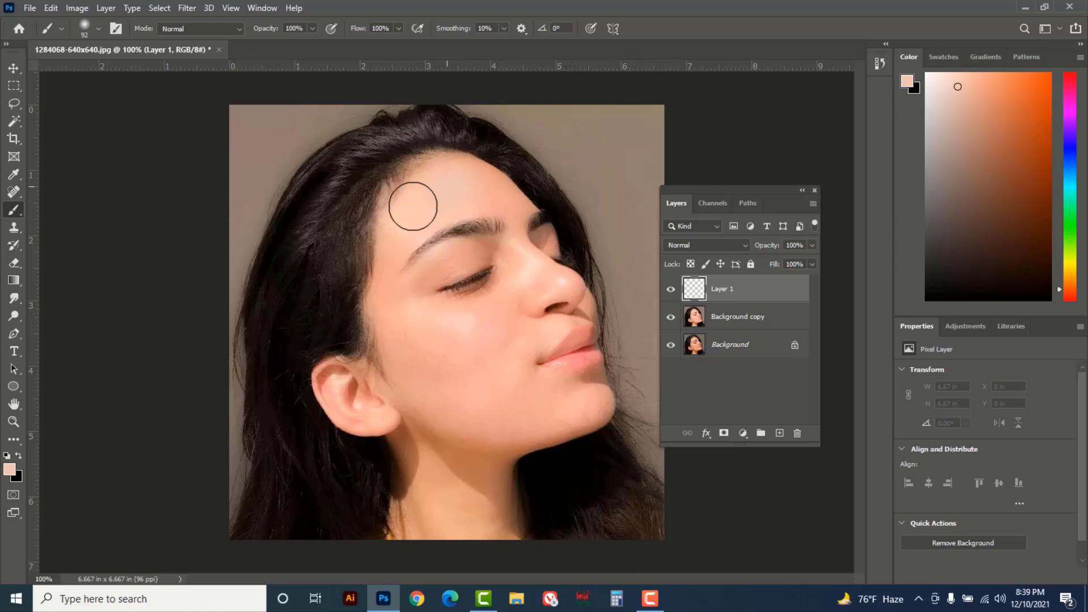
{"action": "mouse_move", "coordinate": [394, 285]}
{"action": "left_mouse_down"}
{"action": "mouse_move", "coordinate": [414, 378]}
{"action": "mouse_move", "coordinate": [514, 417]}
{"action": "mouse_move", "coordinate": [462, 362]}
{"action": "mouse_move", "coordinate": [422, 287]}
{"action": "mouse_move", "coordinate": [459, 337]}
{"action": "mouse_move", "coordinate": [435, 257]}
{"action": "mouse_move", "coordinate": [436, 206]}
{"action": "mouse_move", "coordinate": [452, 175]}
{"action": "mouse_move", "coordinate": [477, 183]}
{"action": "mouse_move", "coordinate": [546, 248]}
{"action": "mouse_move", "coordinate": [587, 383]}
{"action": "mouse_move", "coordinate": [589, 404]}
{"action": "mouse_move", "coordinate": [517, 428]}
{"action": "mouse_move", "coordinate": [539, 319]}
{"action": "mouse_move", "coordinate": [519, 337]}
{"action": "mouse_move", "coordinate": [492, 257]}
{"action": "mouse_move", "coordinate": [482, 317]}
{"action": "mouse_move", "coordinate": [475, 224]}
{"action": "mouse_move", "coordinate": [517, 268]}
{"action": "mouse_move", "coordinate": [548, 256]}
{"action": "mouse_move", "coordinate": [573, 306]}
{"action": "mouse_move", "coordinate": [575, 372]}
{"action": "mouse_move", "coordinate": [556, 350]}
{"action": "mouse_move", "coordinate": [533, 418]}
{"action": "mouse_move", "coordinate": [593, 404]}
{"action": "mouse_move", "coordinate": [511, 439]}
{"action": "mouse_move", "coordinate": [499, 465]}
{"action": "mouse_move", "coordinate": [506, 542]}
{"action": "mouse_move", "coordinate": [408, 546]}
{"action": "mouse_move", "coordinate": [417, 414]}
{"action": "mouse_move", "coordinate": [453, 483]}
{"action": "mouse_move", "coordinate": [460, 535]}
{"action": "mouse_move", "coordinate": [471, 430]}
{"action": "mouse_move", "coordinate": [474, 443]}
{"action": "mouse_move", "coordinate": [392, 424]}
{"action": "mouse_move", "coordinate": [401, 403]}
{"action": "mouse_move", "coordinate": [375, 420]}
{"action": "mouse_move", "coordinate": [342, 407]}
{"action": "mouse_move", "coordinate": [336, 377]}
{"action": "mouse_move", "coordinate": [355, 370]}
{"action": "mouse_move", "coordinate": [330, 386]}
{"action": "mouse_move", "coordinate": [389, 397]}
{"action": "mouse_move", "coordinate": [391, 249]}
{"action": "mouse_move", "coordinate": [411, 186]}
{"action": "mouse_move", "coordinate": [442, 170]}
{"action": "mouse_move", "coordinate": [495, 223]}
{"action": "mouse_move", "coordinate": [464, 175]}
{"action": "mouse_move", "coordinate": [503, 205]}
{"action": "mouse_move", "coordinate": [481, 187]}
{"action": "mouse_move", "coordinate": [518, 226]}
{"action": "mouse_move", "coordinate": [568, 348]}
{"action": "mouse_move", "coordinate": [562, 287]}
{"action": "mouse_move", "coordinate": [573, 406]}
{"action": "mouse_move", "coordinate": [588, 408]}
{"action": "mouse_move", "coordinate": [527, 430]}
{"action": "mouse_move", "coordinate": [453, 495]}
{"action": "mouse_move", "coordinate": [430, 483]}
{"action": "mouse_move", "coordinate": [417, 498]}
{"action": "mouse_move", "coordinate": [423, 425]}
{"action": "mouse_move", "coordinate": [514, 297]}
{"action": "left_mouse_up"}
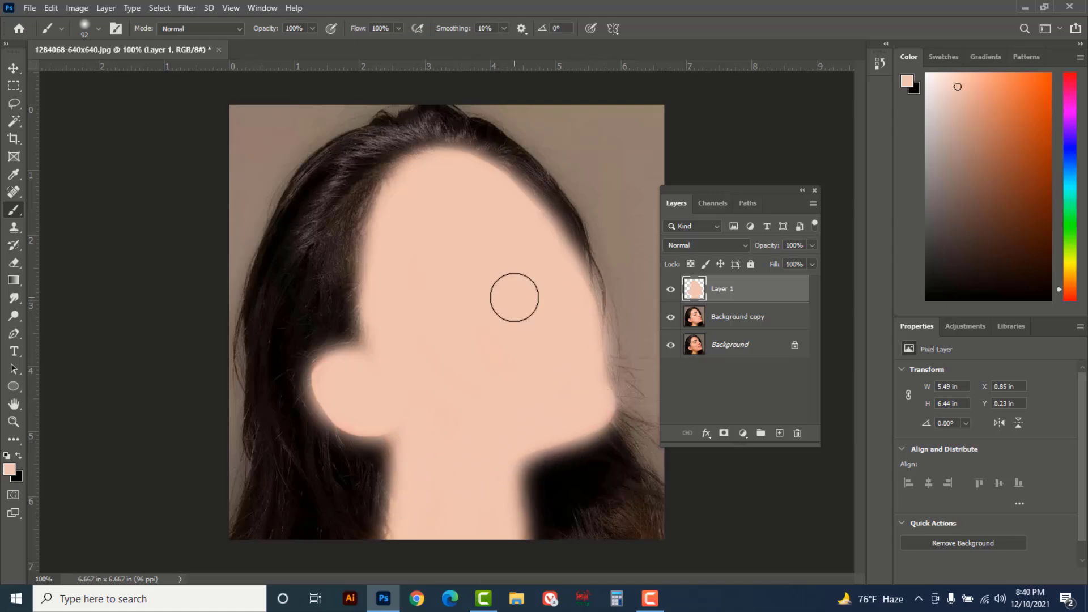
Blend the painted skin-tone layer in Linear Dodge (Add) mode and lower its opacity to 16%.
{"action": "left_click", "coordinate": [743, 247]}
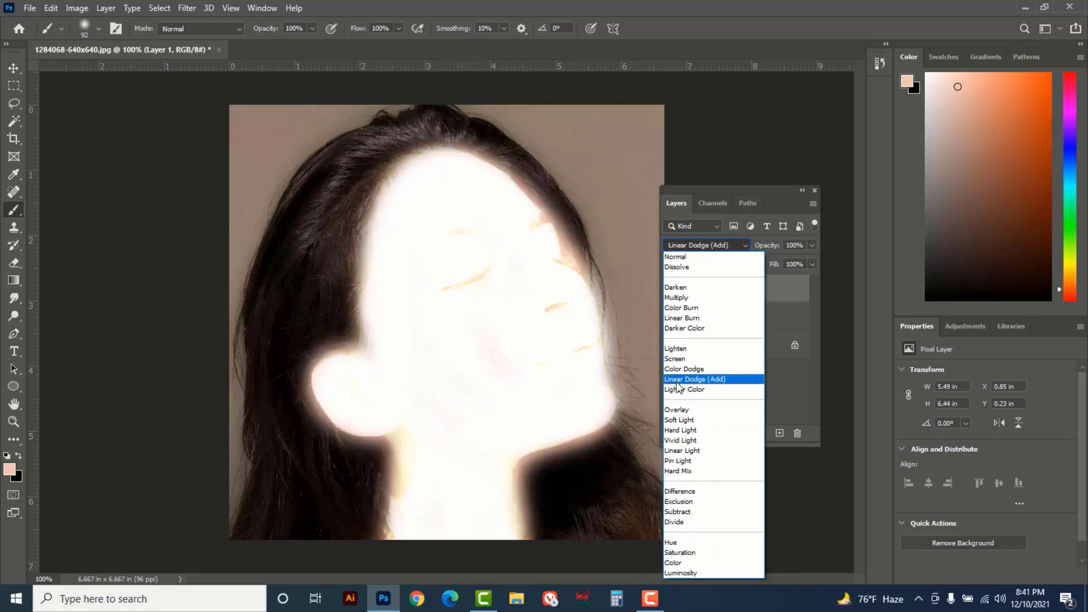
{"action": "left_click", "coordinate": [716, 385]}
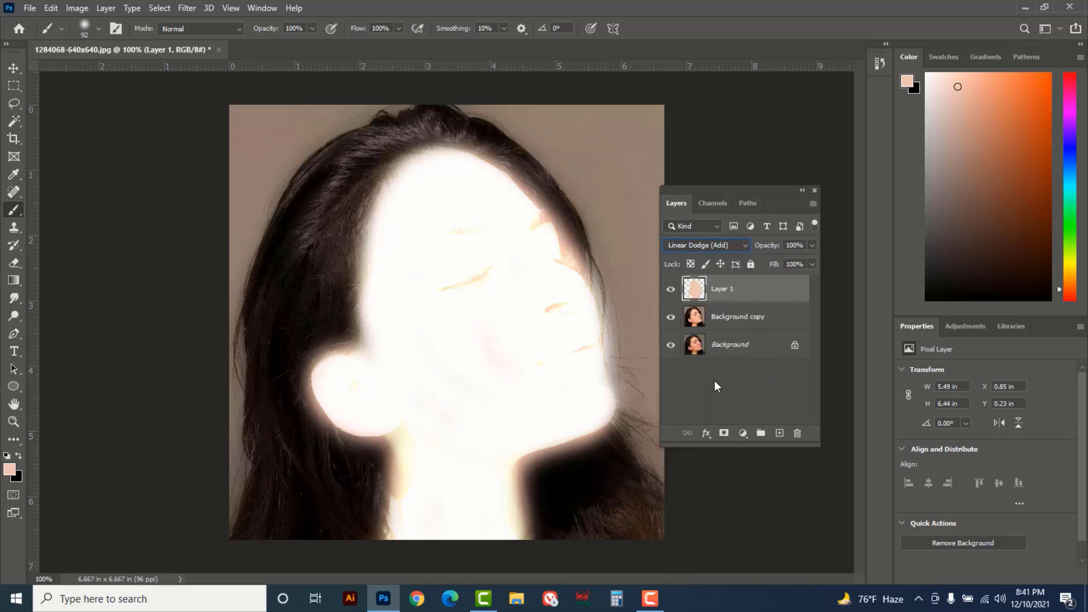
{"action": "left_click", "coordinate": [811, 245]}
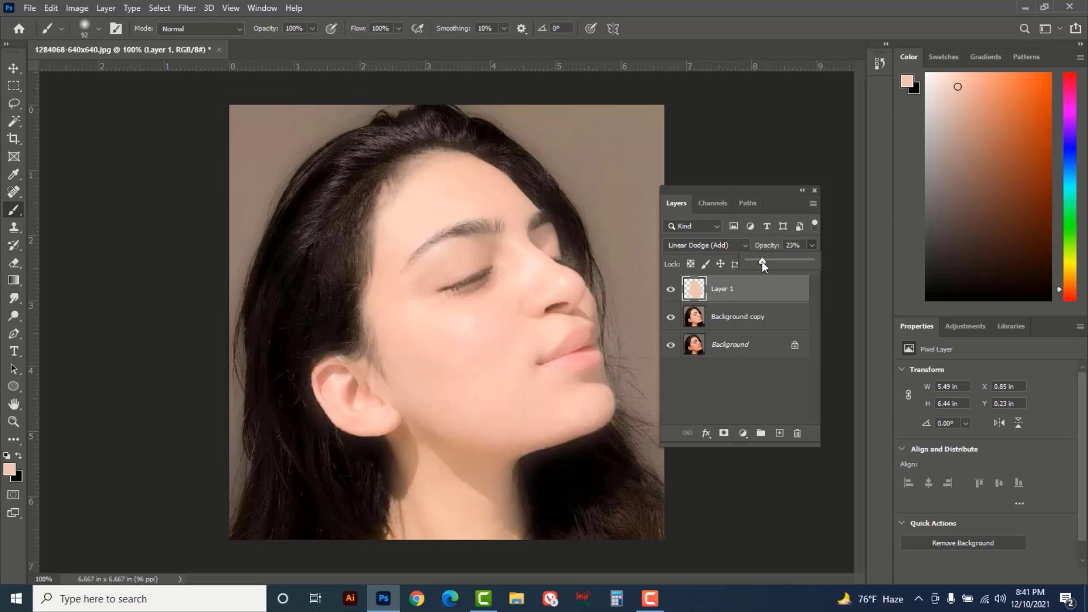
{"action": "left_click_drag", "start_coordinate": [761, 260], "coordinate": [759, 260]}
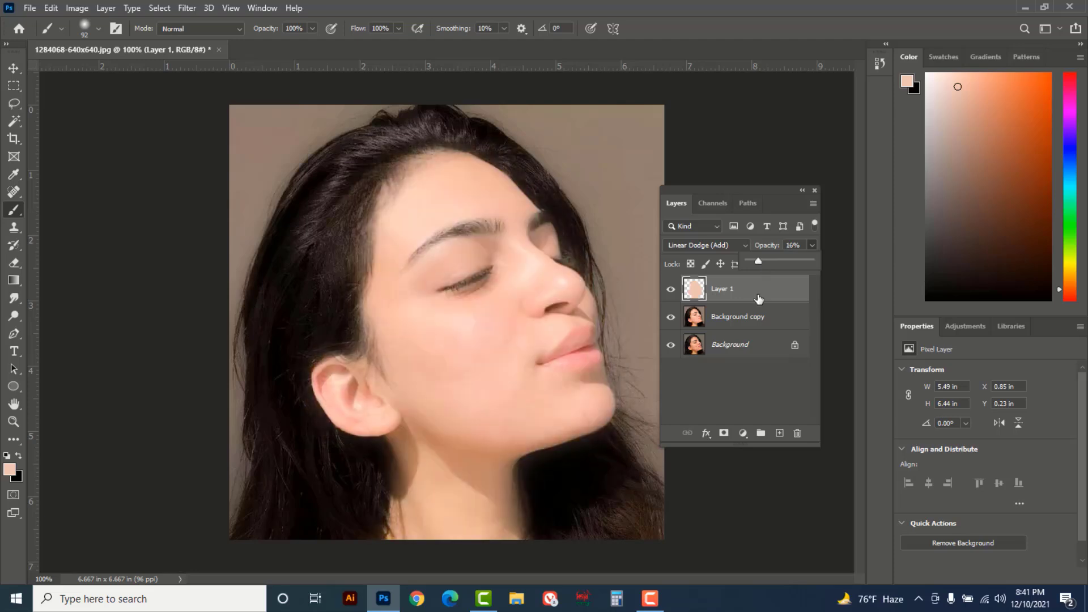
{"action": "left_click", "coordinate": [778, 288]}
Lower the painted skin-tone layer's fill to 29%.
{"action": "left_click", "coordinate": [814, 264]}
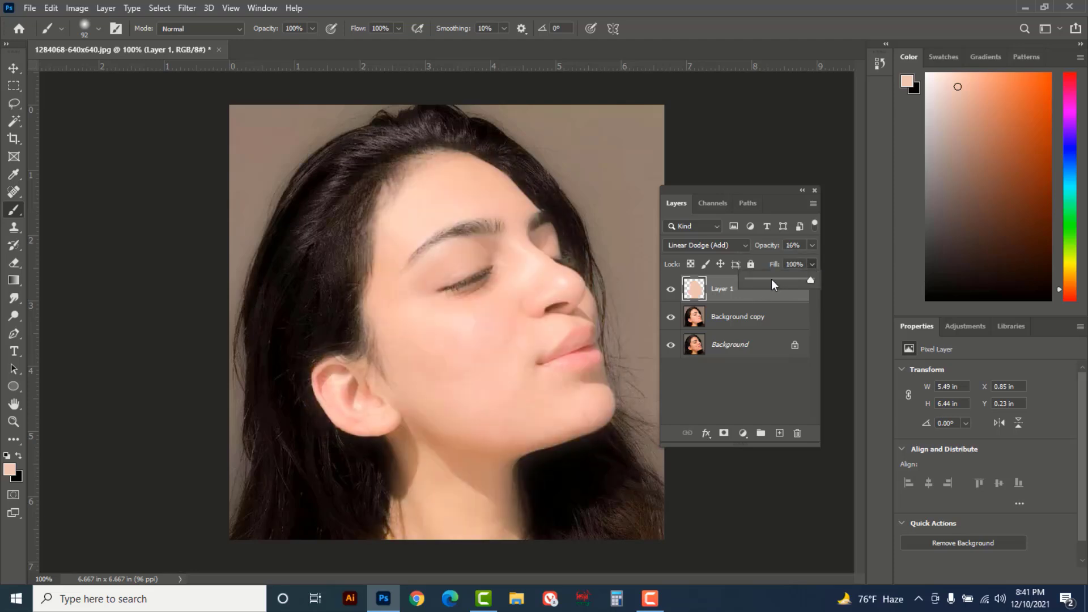
{"action": "left_click_drag", "start_coordinate": [771, 279], "coordinate": [767, 279]}
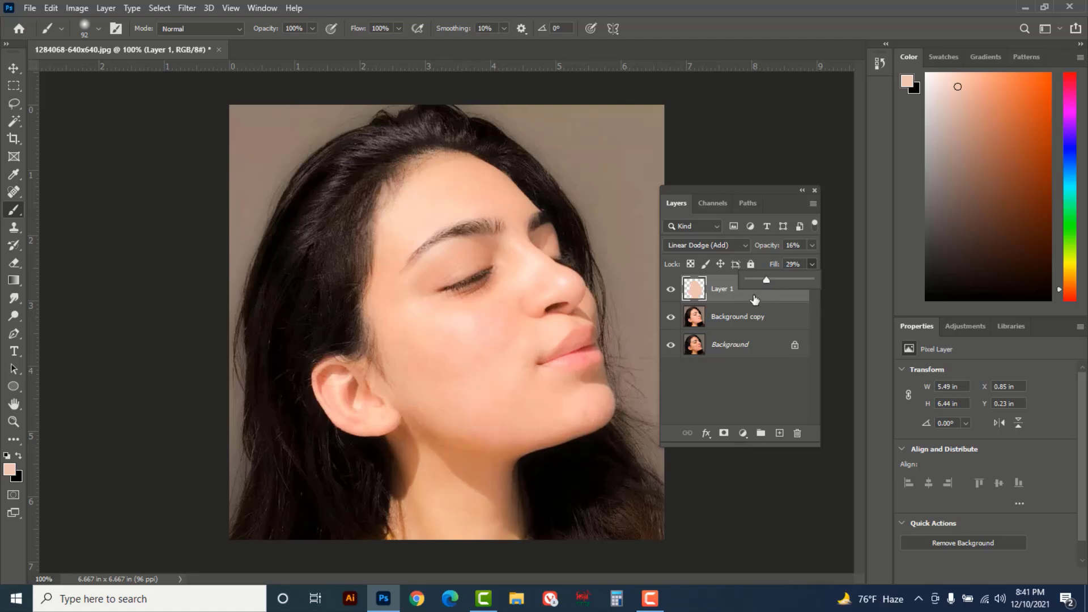
{"action": "left_click", "coordinate": [755, 301]}
Compare the retouch with the original by toggling the skin-tone layer and the retouched copy, and move the Layers panel clear of the portrait.
{"action": "left_click", "coordinate": [670, 289]}
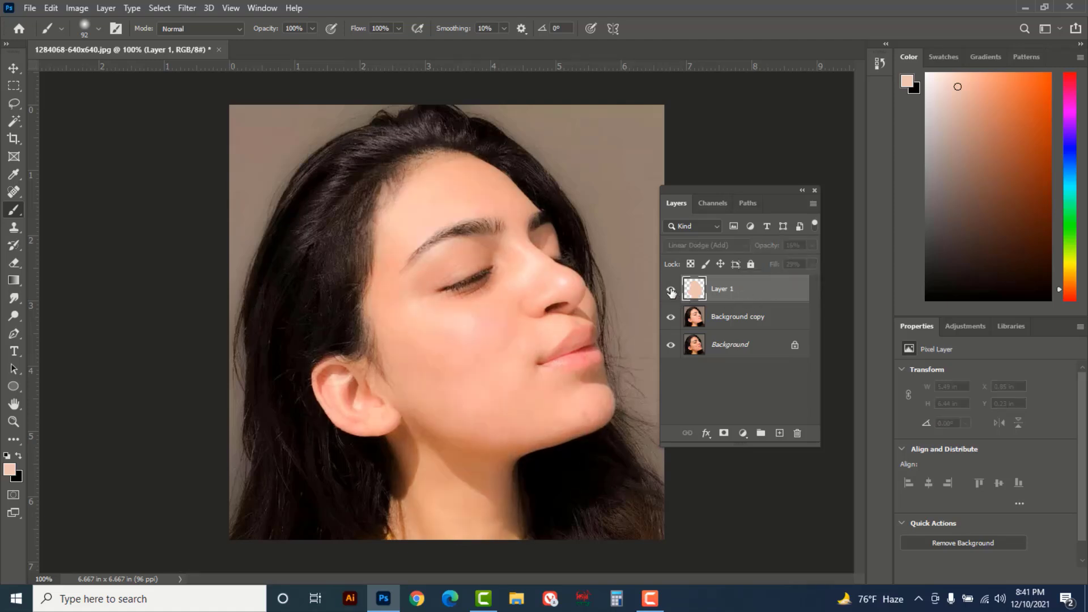
{"action": "left_click", "coordinate": [671, 290]}
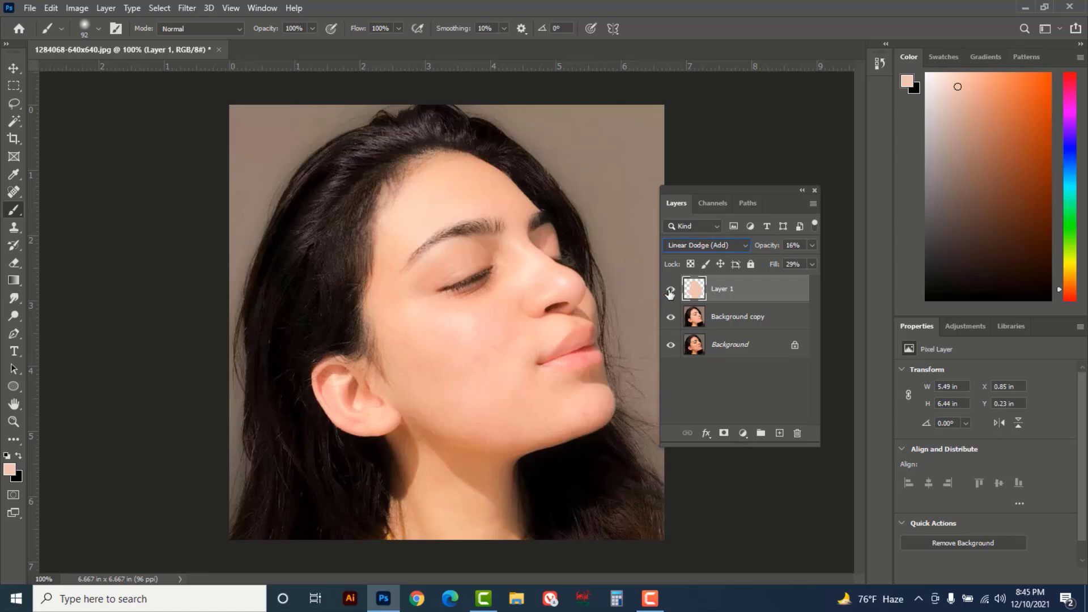
{"action": "left_click", "coordinate": [670, 290]}
{"action": "left_click", "coordinate": [671, 315]}
{"action": "left_click", "coordinate": [671, 290]}
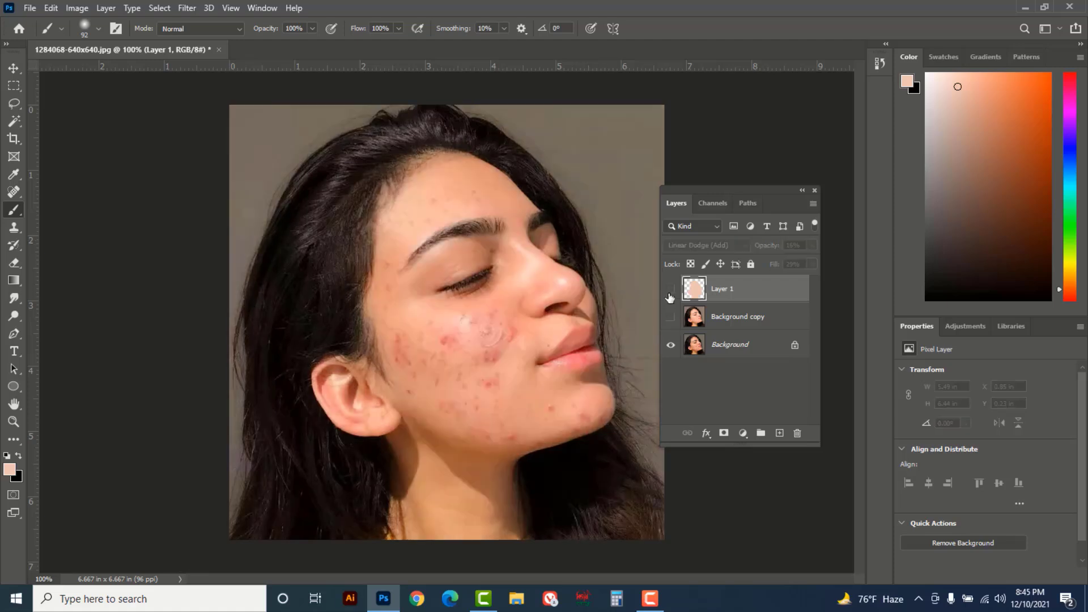
{"action": "left_click", "coordinate": [671, 317]}
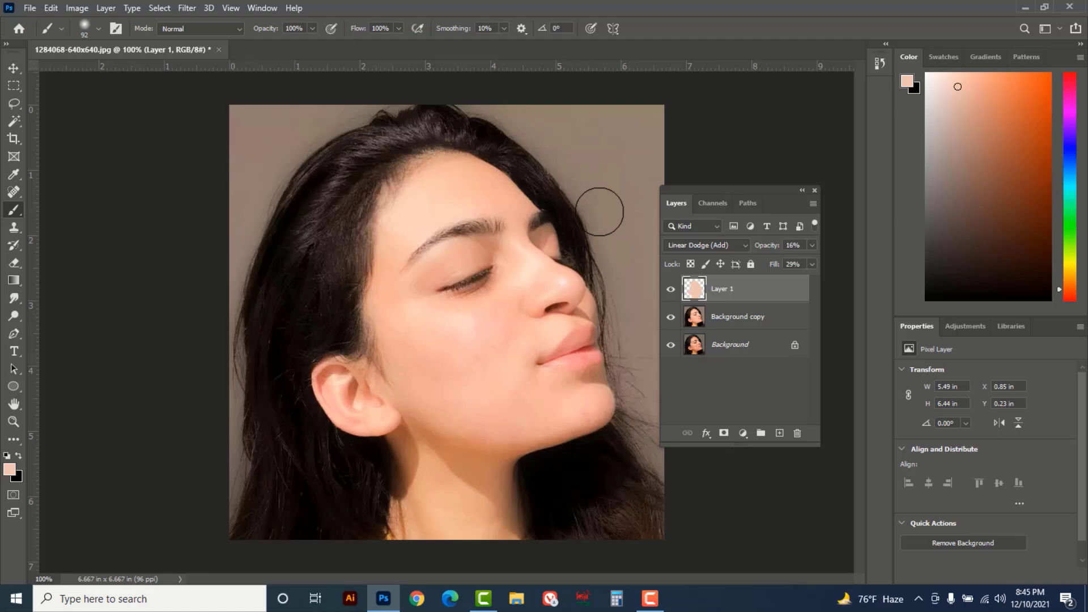
{"action": "left_click_drag", "start_coordinate": [719, 189], "coordinate": [736, 195]}
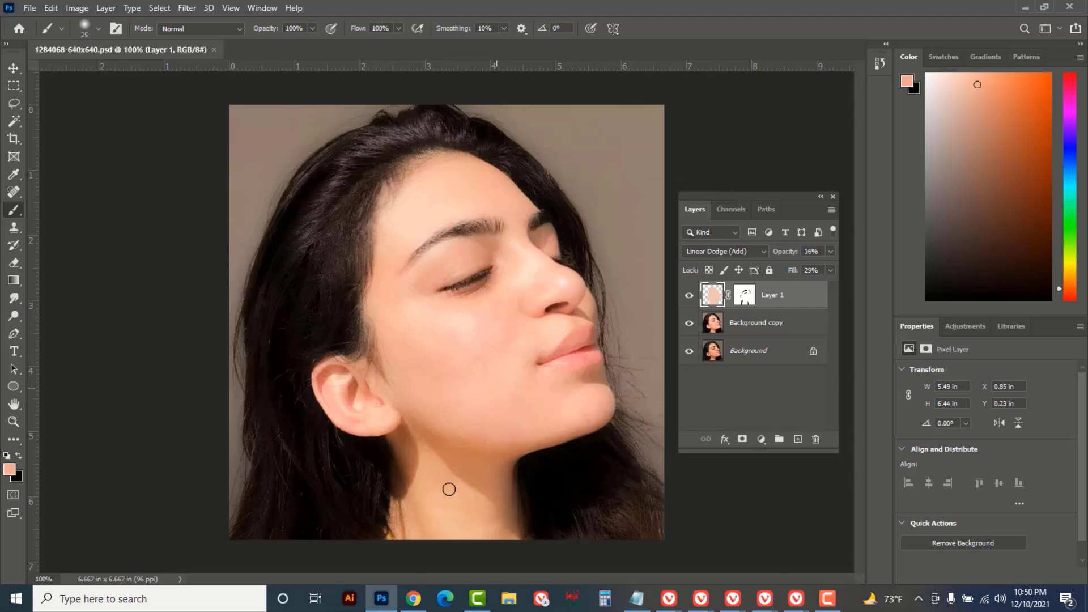
Switch to Chrome, look through the uploaded videos on the Roman Edits YouTube channel and minimize the browser.
{"action": "left_click", "coordinate": [413, 599]}
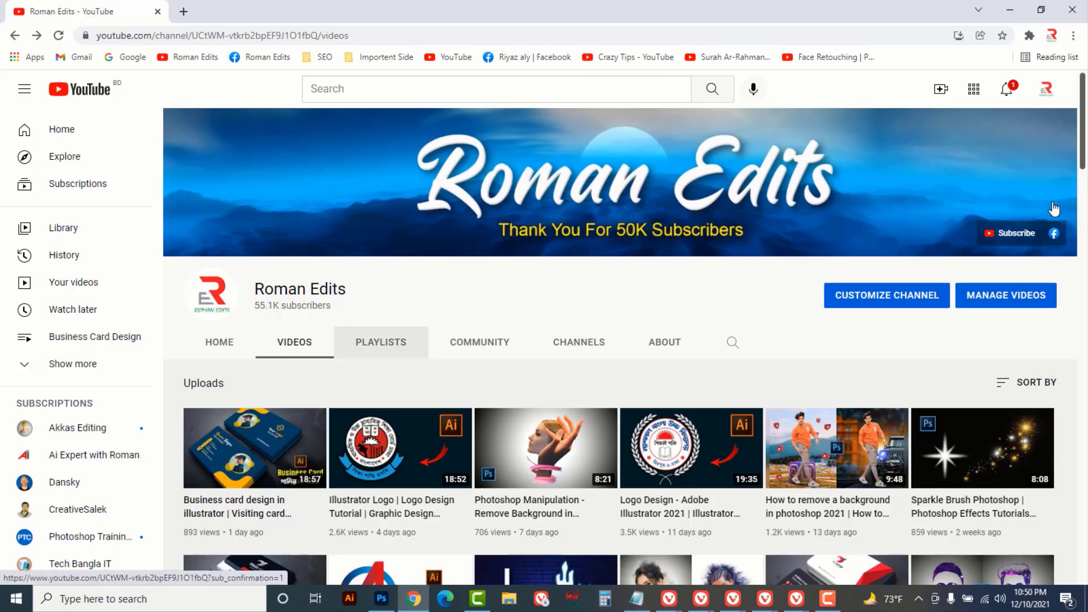
{"action": "scroll", "coordinate": [1083, 154], "scroll_direction": "down", "scroll_amount": 3}
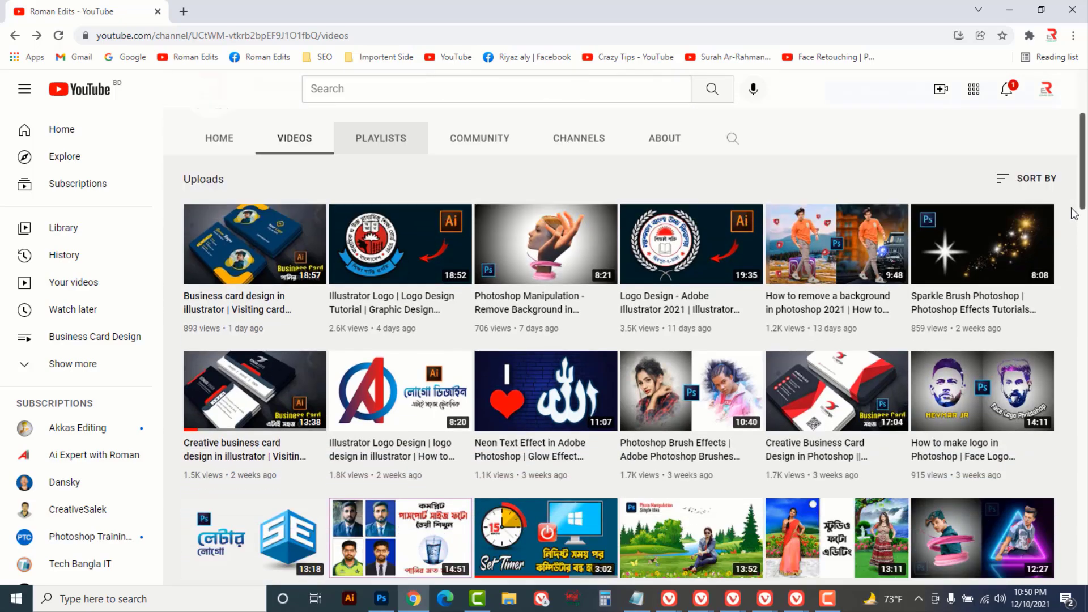
{"action": "scroll", "coordinate": [1074, 213], "scroll_direction": "down", "scroll_amount": 1}
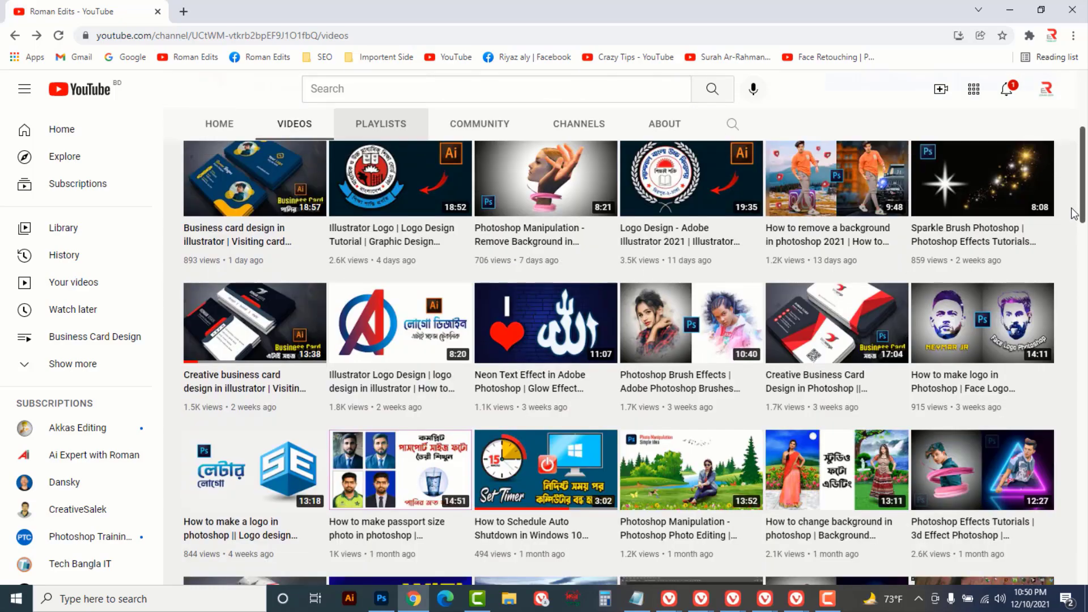
{"action": "scroll", "coordinate": [1074, 214], "scroll_direction": "down", "scroll_amount": 1}
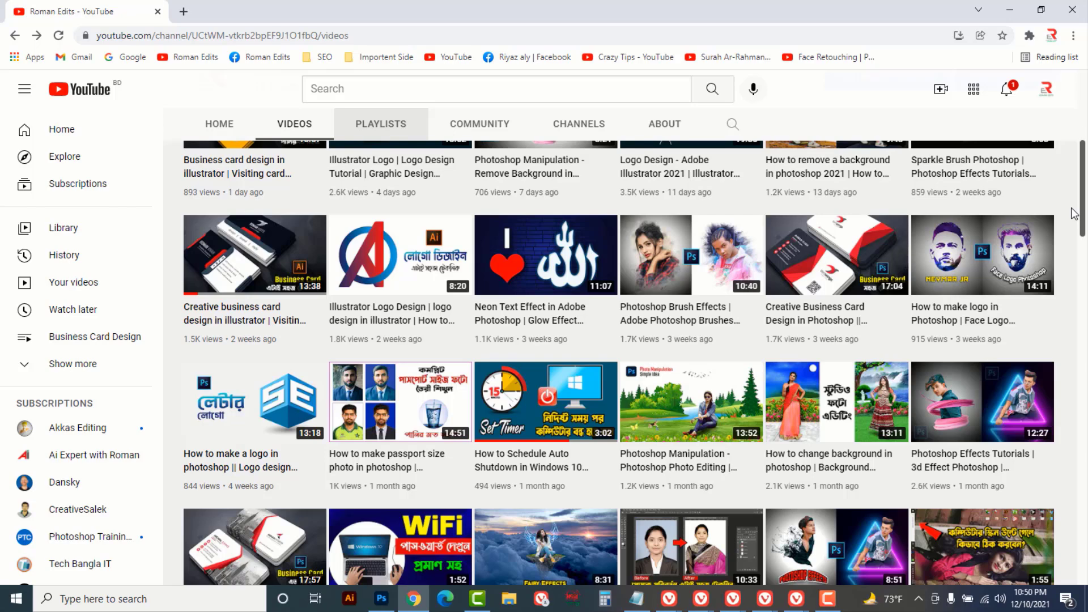
{"action": "scroll", "coordinate": [1074, 214], "scroll_direction": "down", "scroll_amount": 2}
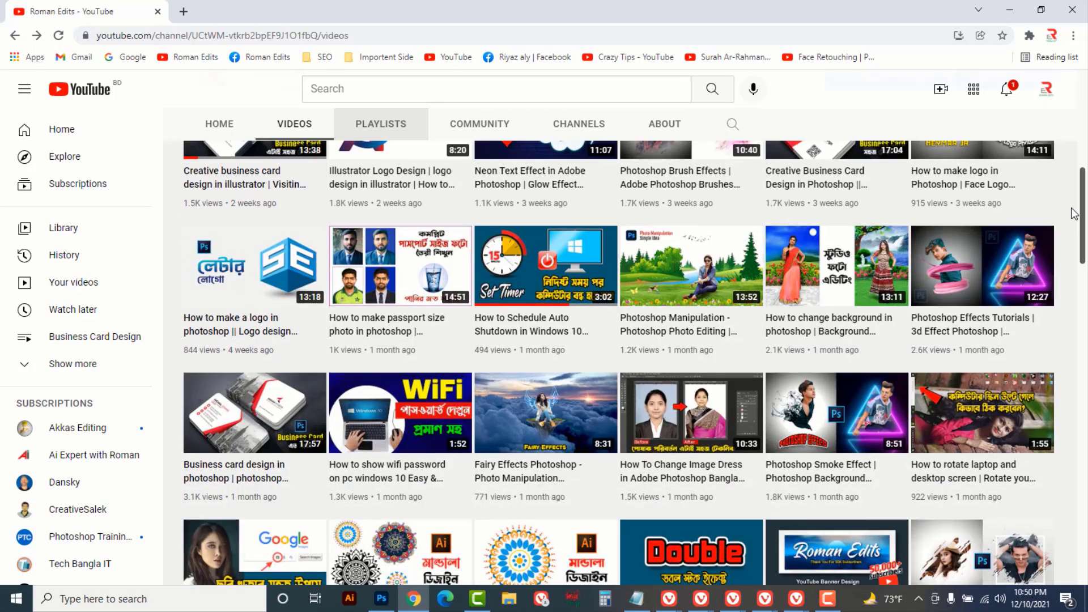
{"action": "scroll", "coordinate": [1074, 214], "scroll_direction": "down", "scroll_amount": 2}
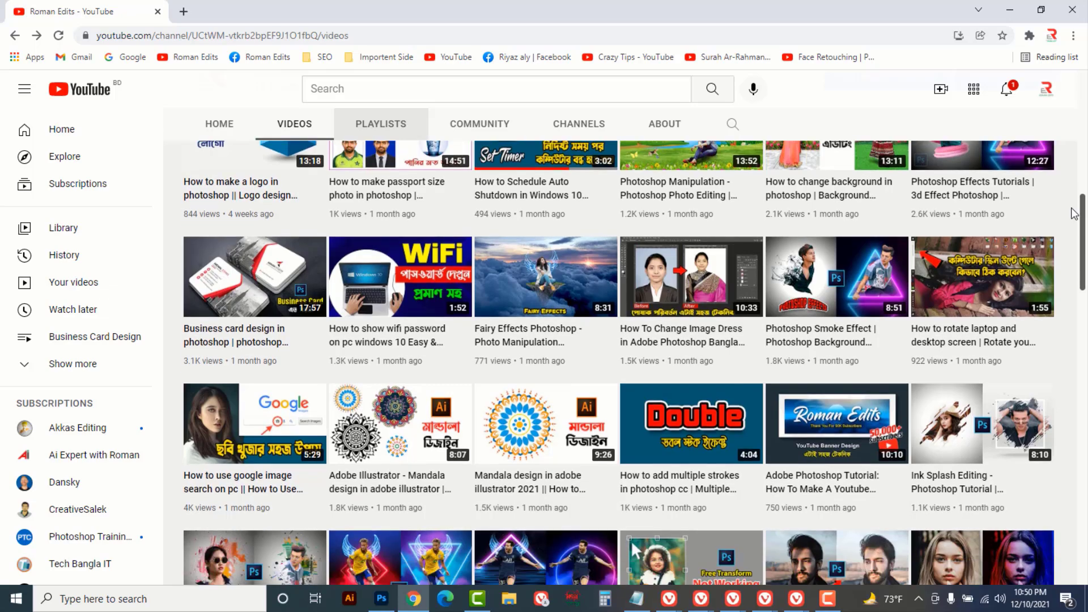
{"action": "scroll", "coordinate": [1074, 214], "scroll_direction": "down", "scroll_amount": 2}
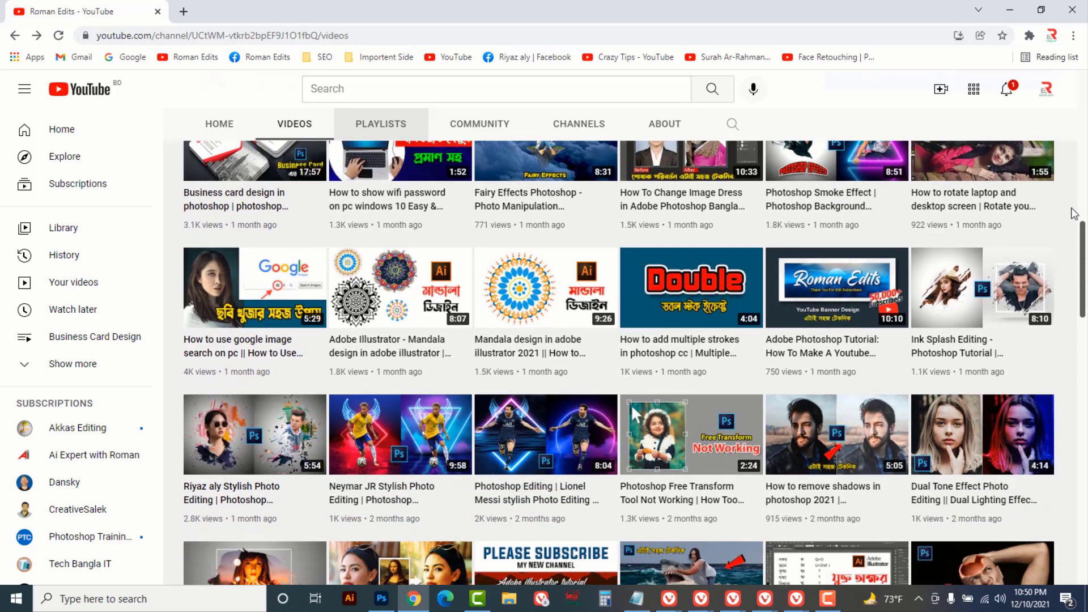
{"action": "scroll", "coordinate": [1074, 213], "scroll_direction": "down", "scroll_amount": 2}
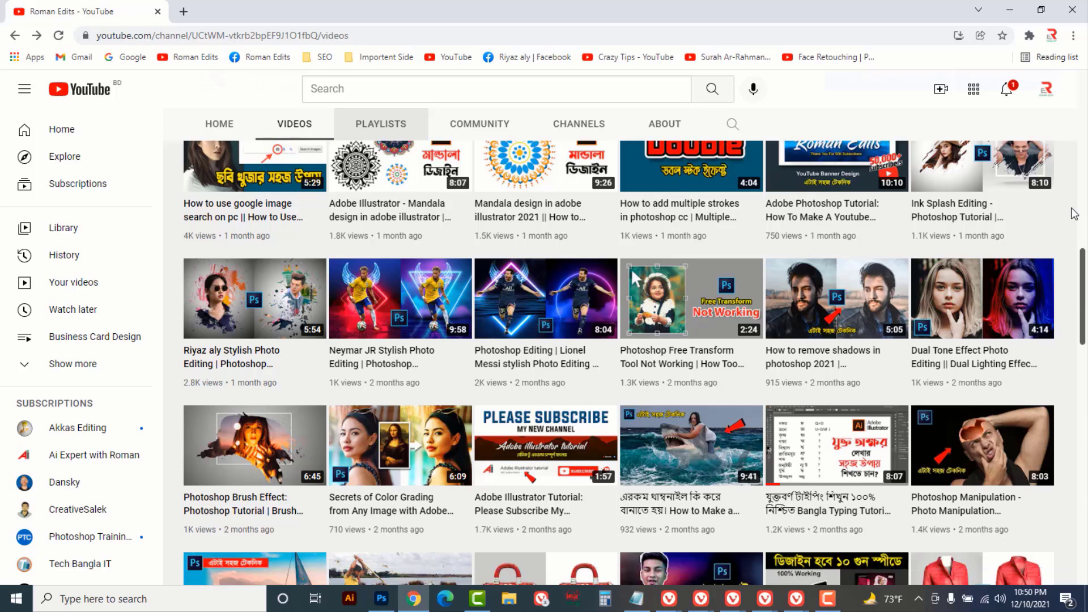
{"action": "scroll", "coordinate": [1074, 214], "scroll_direction": "down", "scroll_amount": 1}
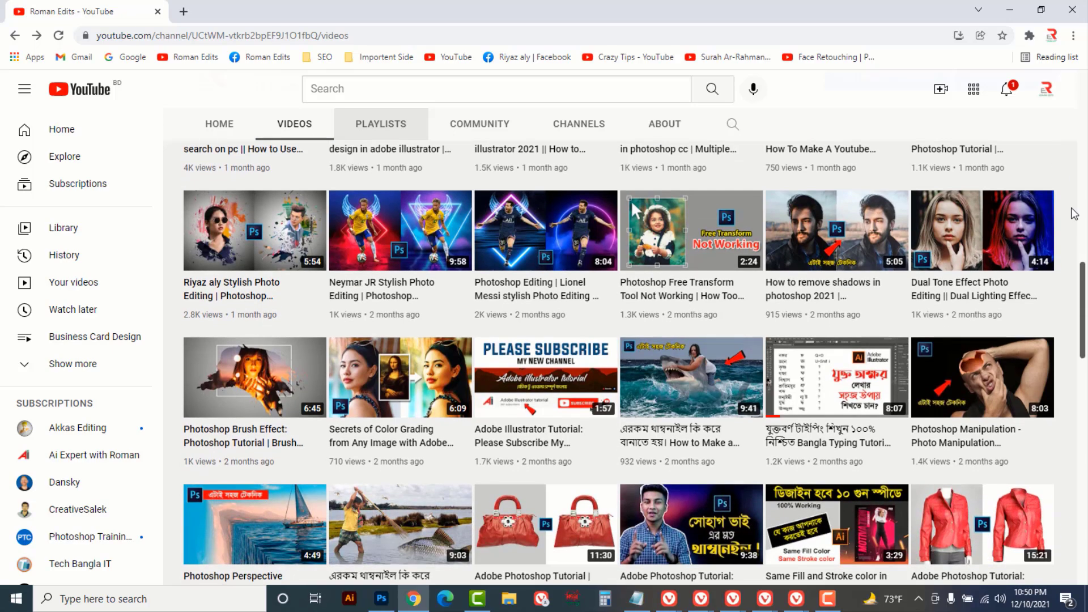
{"action": "scroll", "coordinate": [1074, 214], "scroll_direction": "down", "scroll_amount": 10}
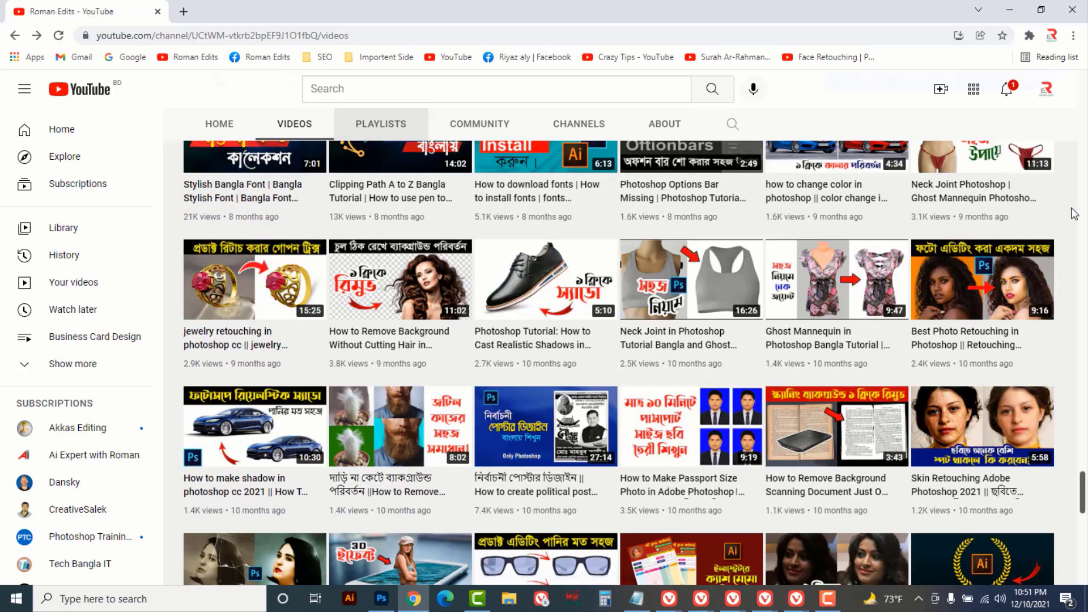
{"action": "scroll", "coordinate": [1074, 213], "scroll_direction": "down", "scroll_amount": 1}
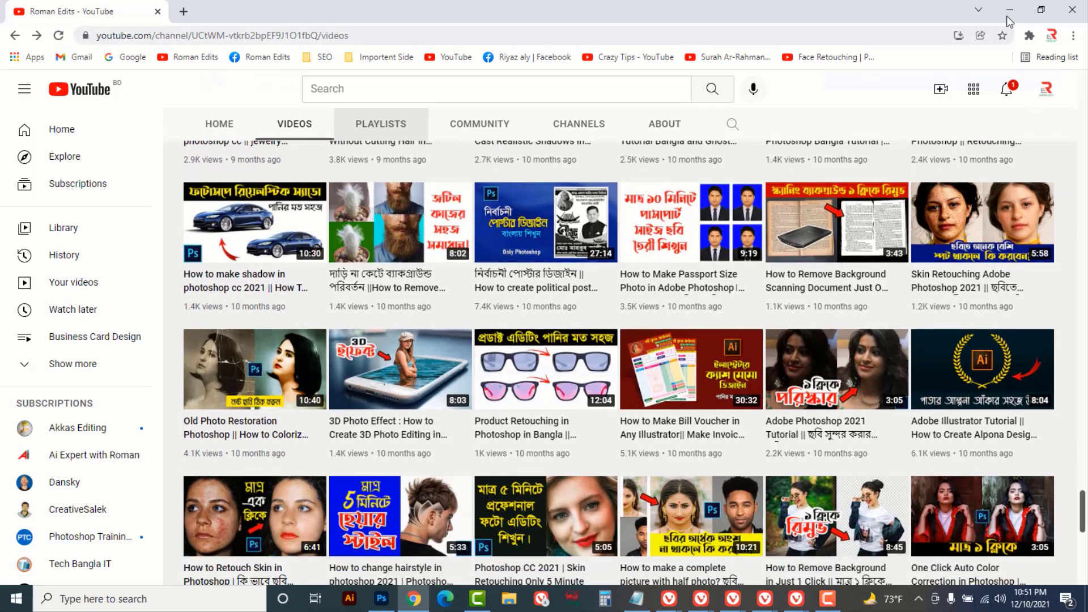
{"action": "left_click", "coordinate": [1007, 9]}
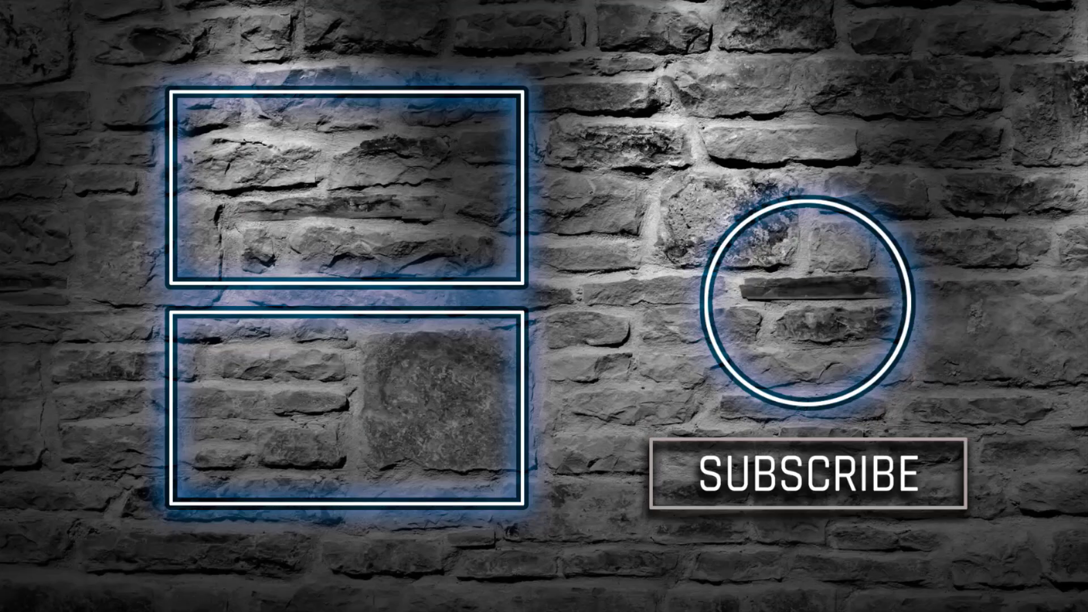